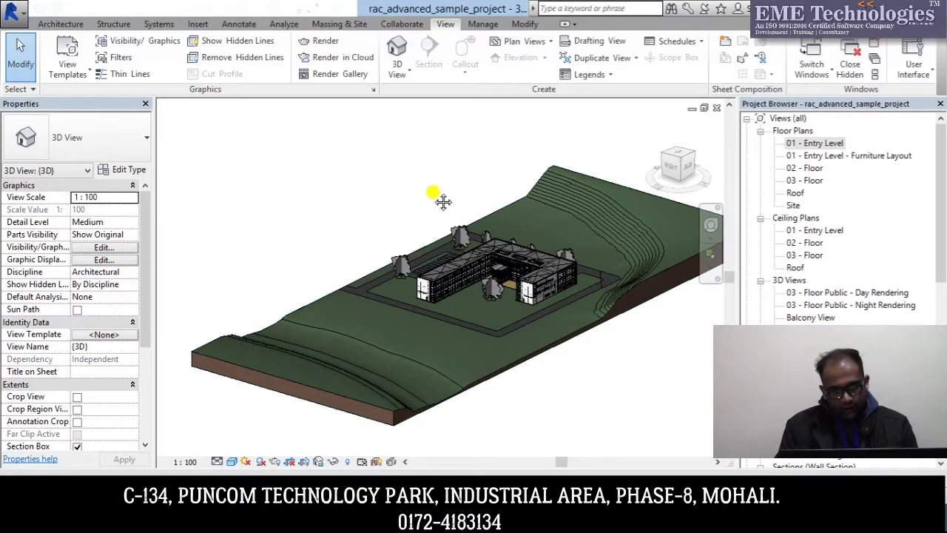
# - Orbit the site model to a near top-down view and open the 01 - Entry Level plan
pyautogui.moveTo(434, 193); pyautogui.dragTo(443, 203, button='middle')
pyautogui.keyDown('shift'); pyautogui.moveTo(510, 202); pyautogui.dragTo(517, 268, button='middle'); pyautogui.keyUp('shift')
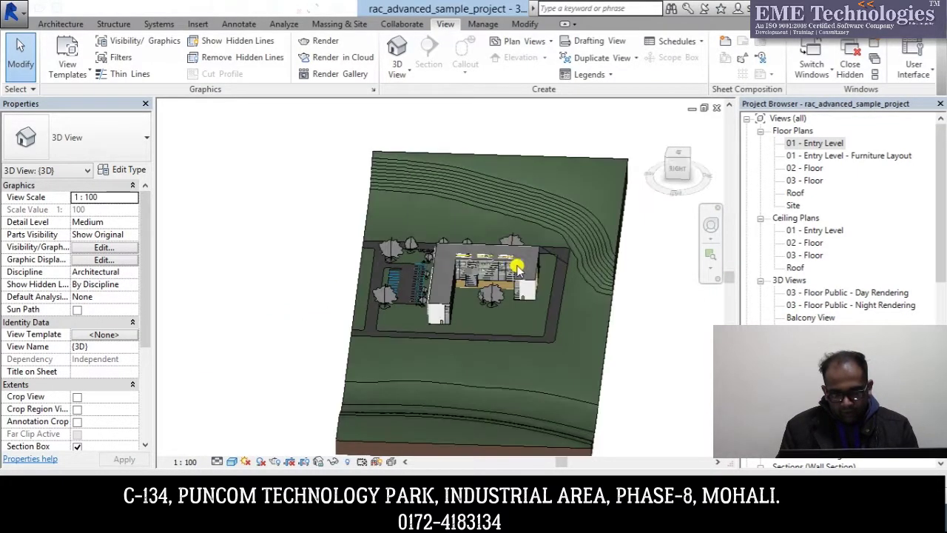
pyautogui.scroll(3, 513, 274)
pyautogui.scroll(3, 513, 274)
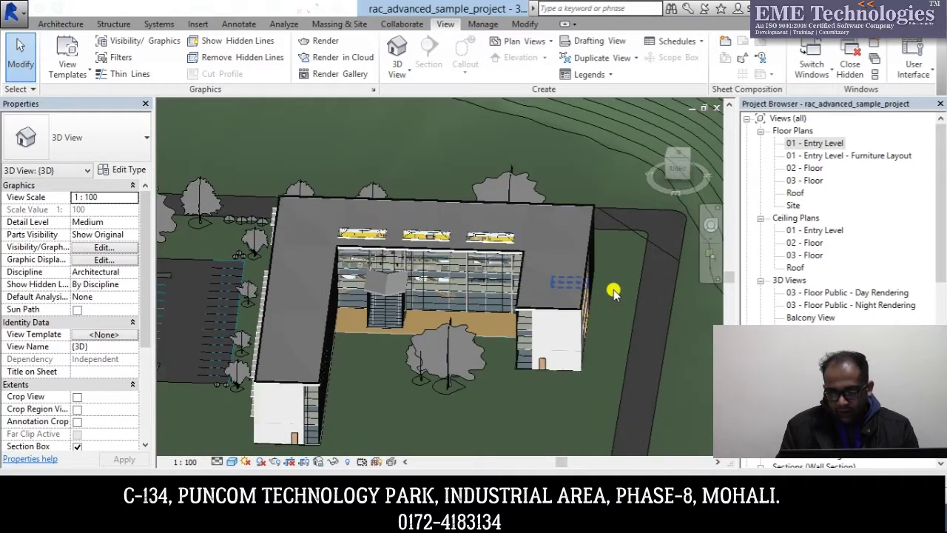
pyautogui.click(813, 143)
pyautogui.doubleClick(812, 144)
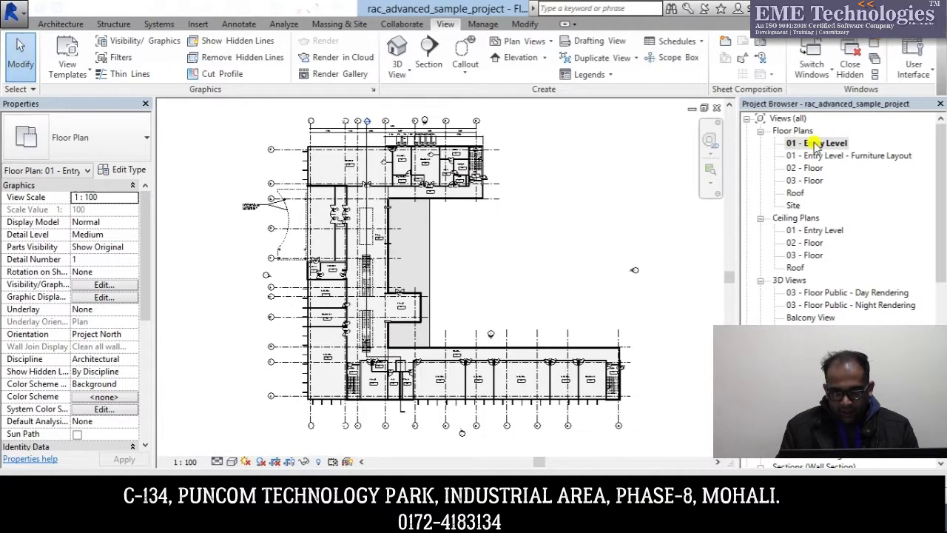
# - Preview the Furniture Layout, 02 - Floor, 03 - Floor, Roof and Site plans in turn
pyautogui.doubleClick(793, 156)
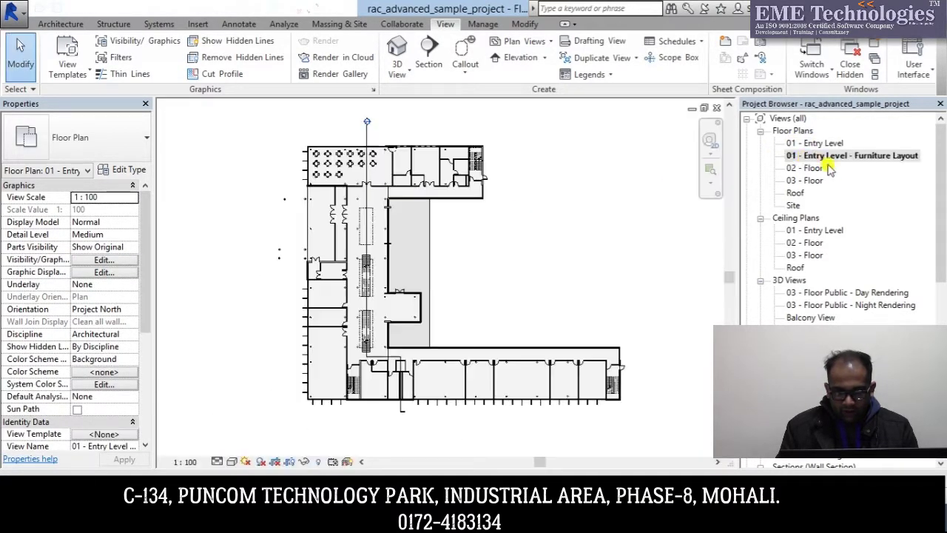
pyautogui.doubleClick(806, 168)
pyautogui.doubleClick(809, 181)
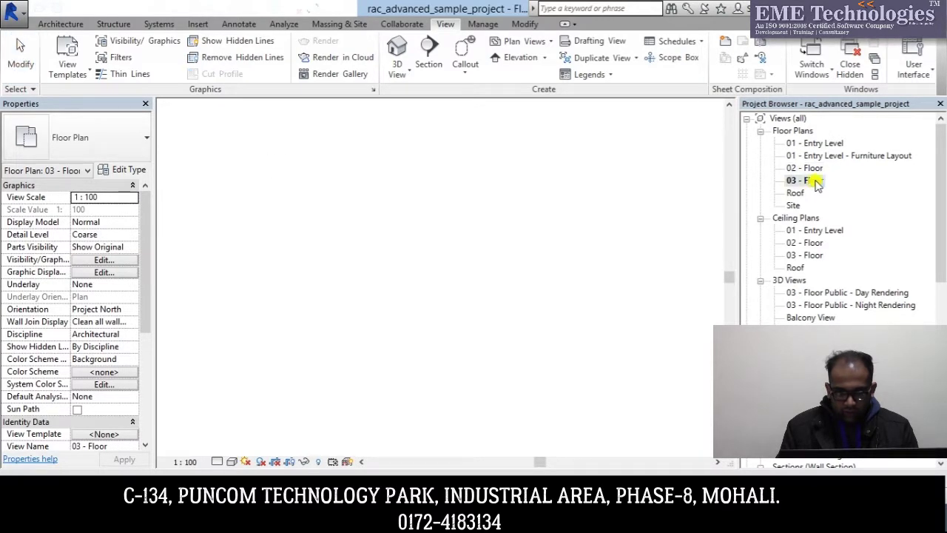
pyautogui.doubleClick(795, 193)
pyautogui.doubleClick(793, 205)
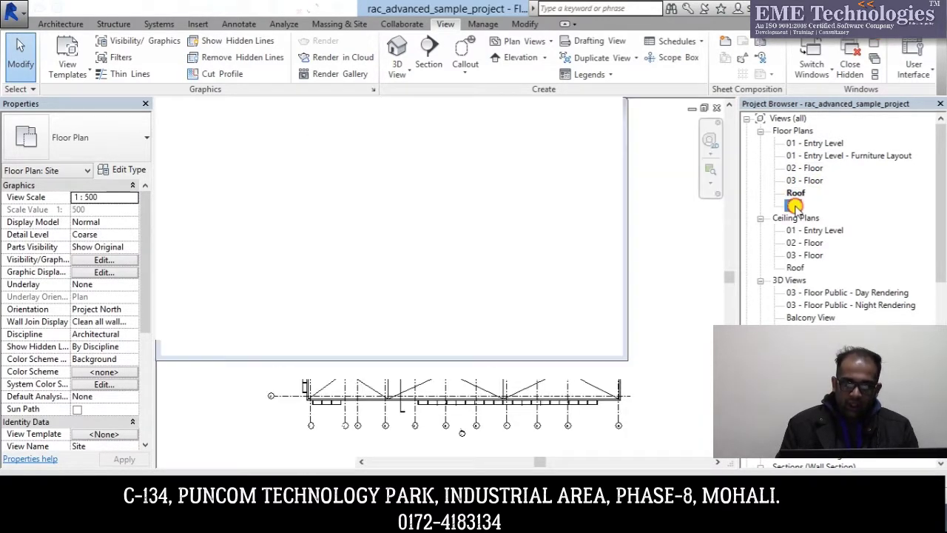
# - Reopen 01 - Entry Level and zoom out to show the whole L-shaped building
pyautogui.doubleClick(810, 144)
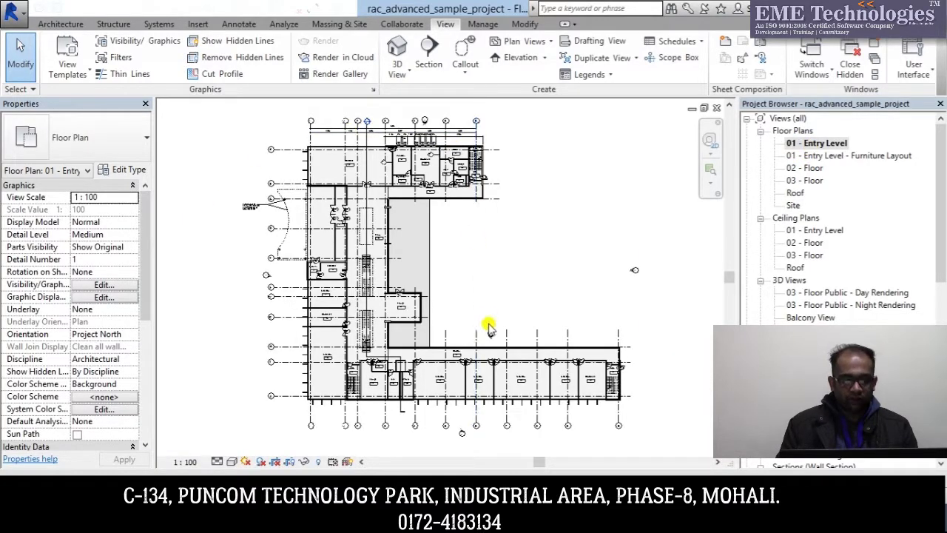
pyautogui.scroll(2, 338, 161)
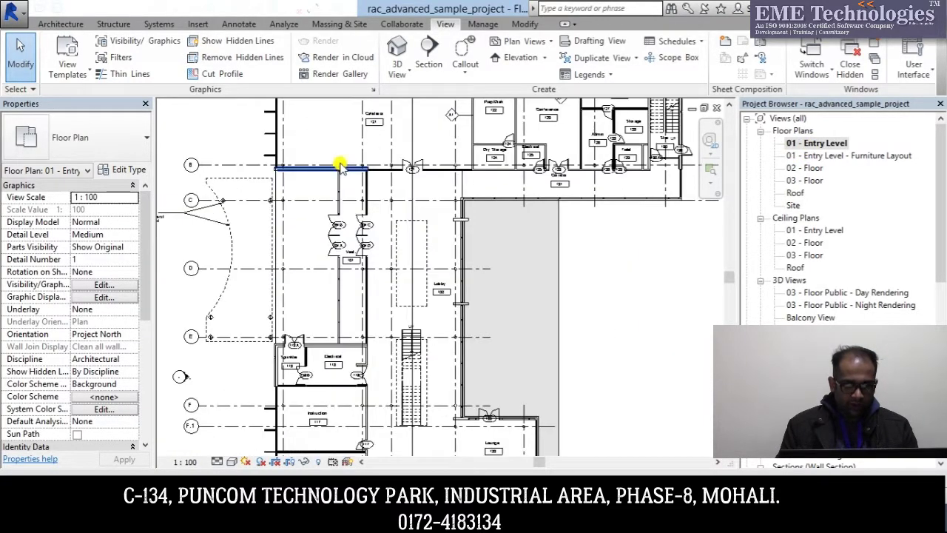
pyautogui.scroll(2, 354, 167)
pyautogui.scroll(-1, 328, 222)
pyautogui.scroll(-1, 339, 222)
pyautogui.scroll(-1, 338, 212)
pyautogui.scroll(-1, 338, 222)
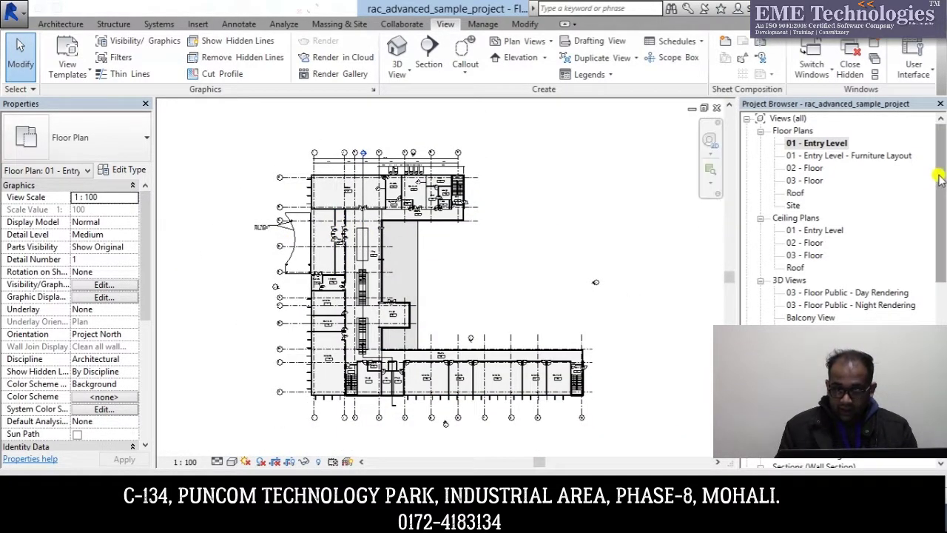
pyautogui.moveTo(941, 157); pyautogui.dragTo(941, 319)
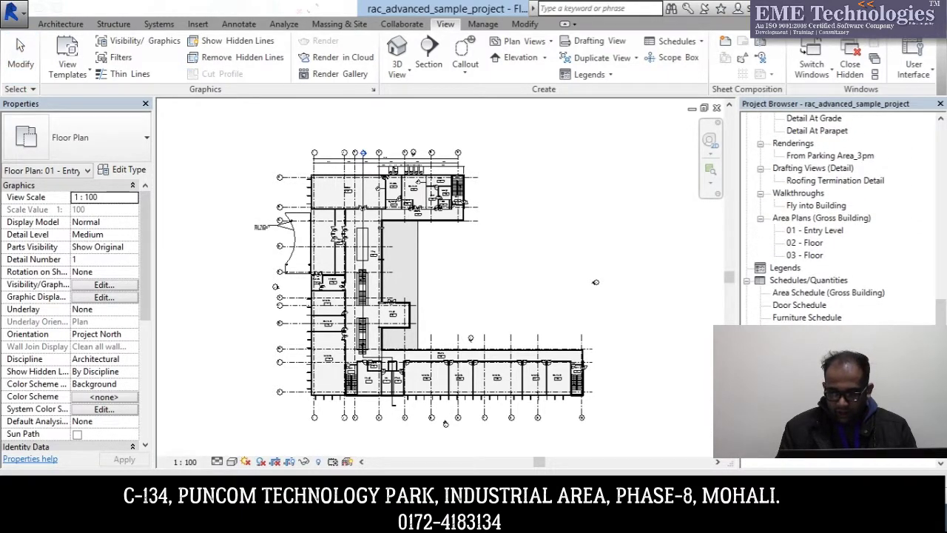
pyautogui.click(942, 320)
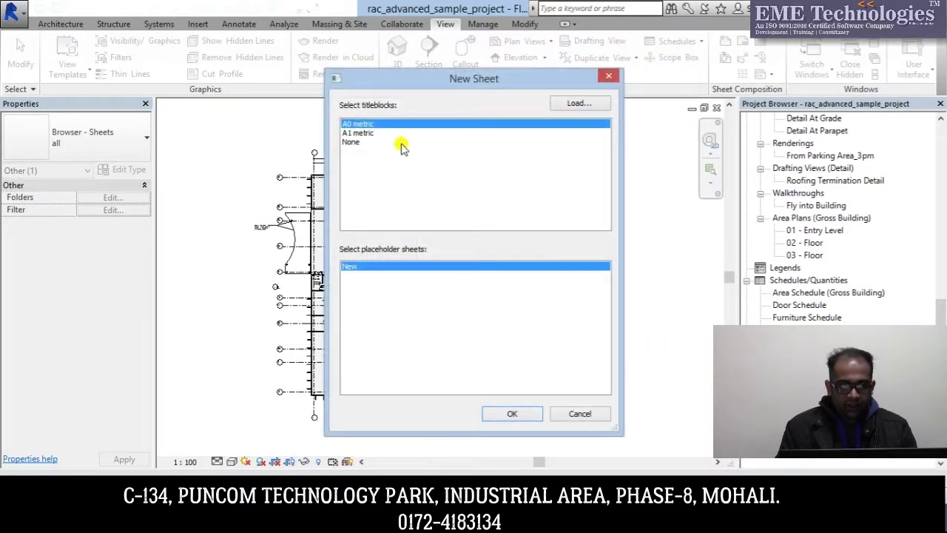
# - Choose the A1 metric title block and create the new sheet
pyautogui.click(368, 134)
pyautogui.click(360, 124)
pyautogui.click(359, 132)
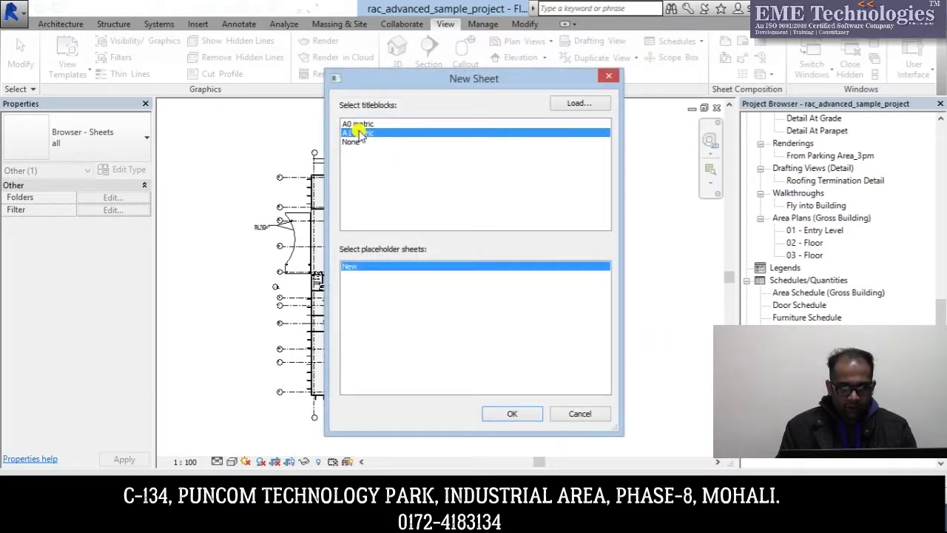
pyautogui.click(535, 413)
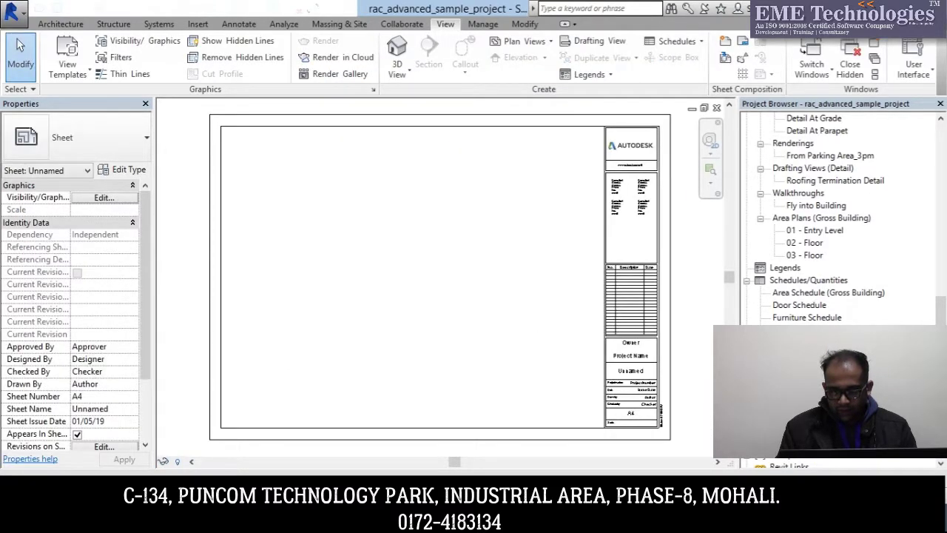
# - Set the new sheet's number to A1 in the Properties palette
pyautogui.rightClick(821, 179)
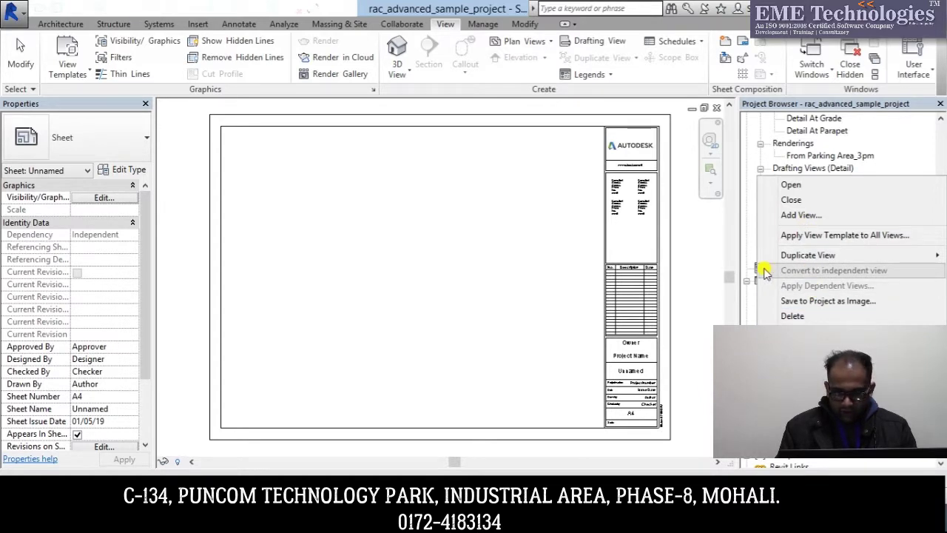
pyautogui.press('Escape')
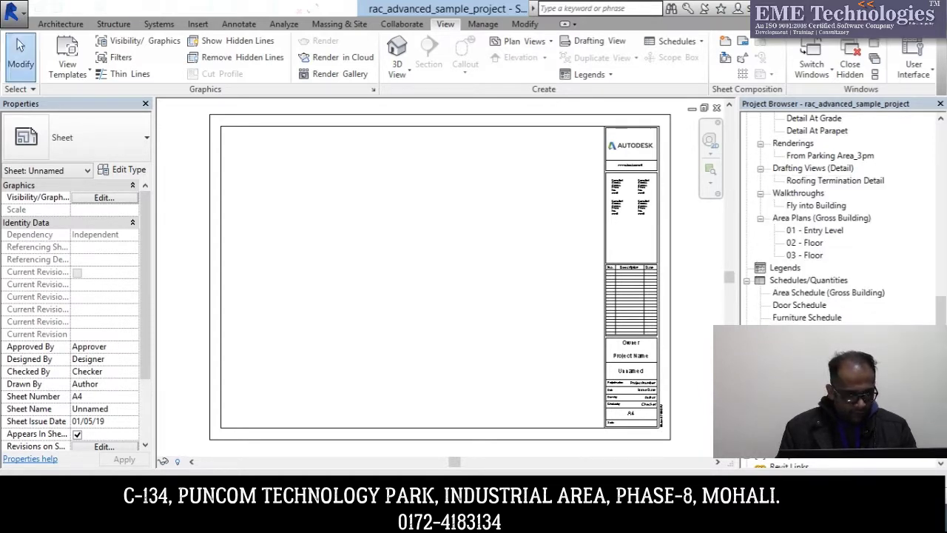
pyautogui.click(111, 397)
pyautogui.write('A1')
pyautogui.press('Tab')
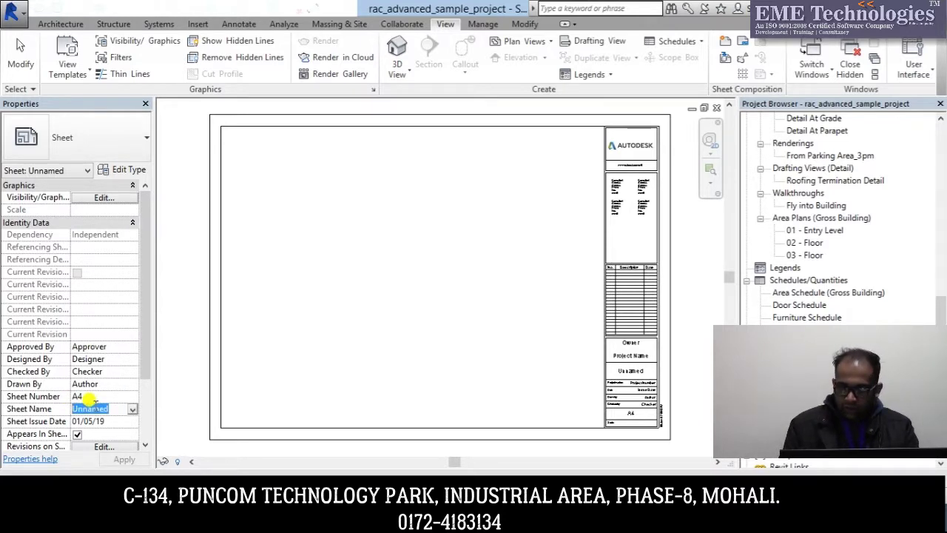
pyautogui.press('Return')
# - Replace the Unnamed sheet name with ENTRY LEVEL and apply it
pyautogui.moveTo(938, 326)
pyautogui.mouseDown()
pyautogui.moveTo(925, 150)
pyautogui.moveTo(928, 329)
pyautogui.mouseUp()
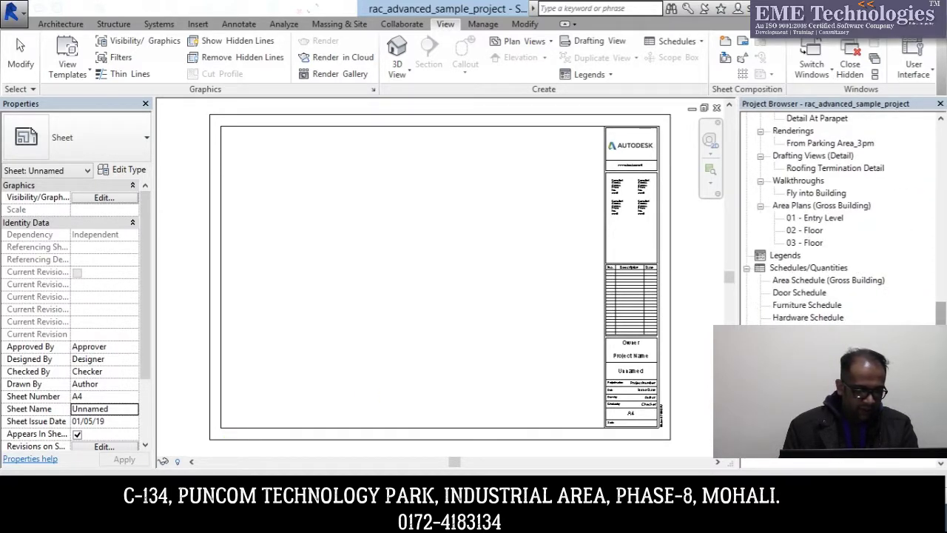
pyautogui.moveTo(111, 409); pyautogui.dragTo(79, 404)
pyautogui.write('ENTRY LEVEL')
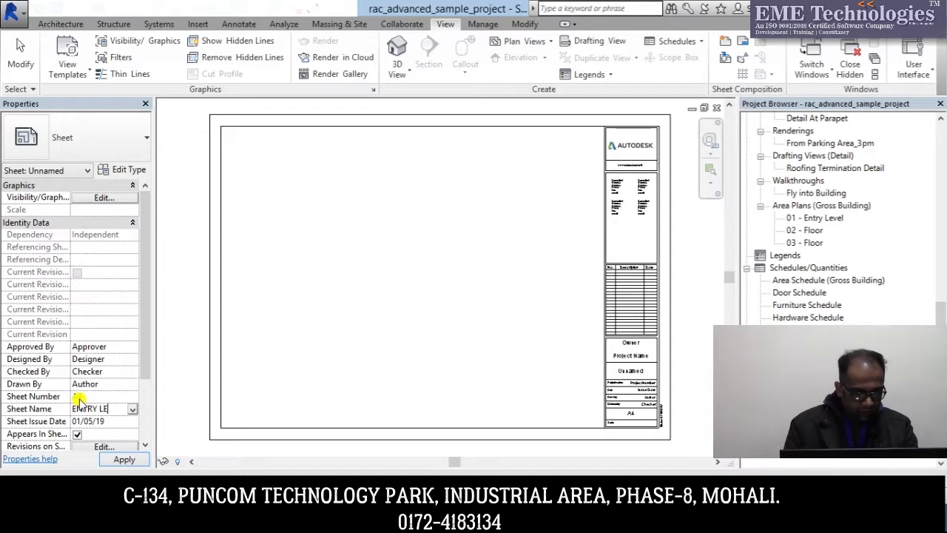
pyautogui.click(137, 460)
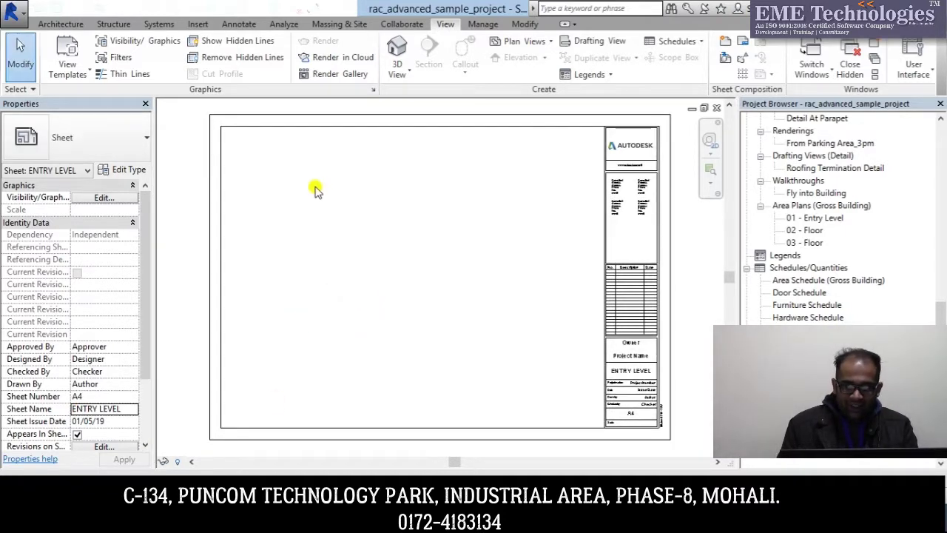
pyautogui.click(623, 210)
pyautogui.press('Escape')
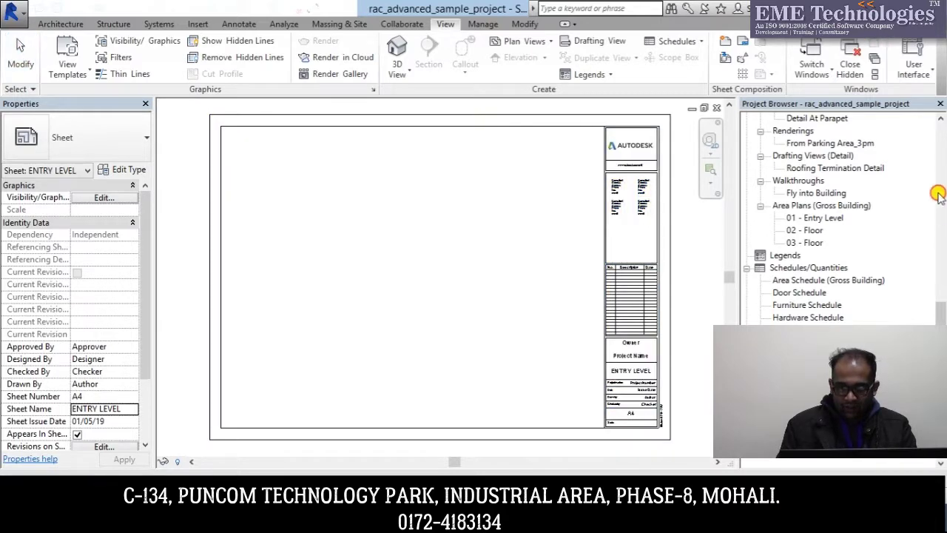
pyautogui.moveTo(943, 305); pyautogui.dragTo(943, 129)
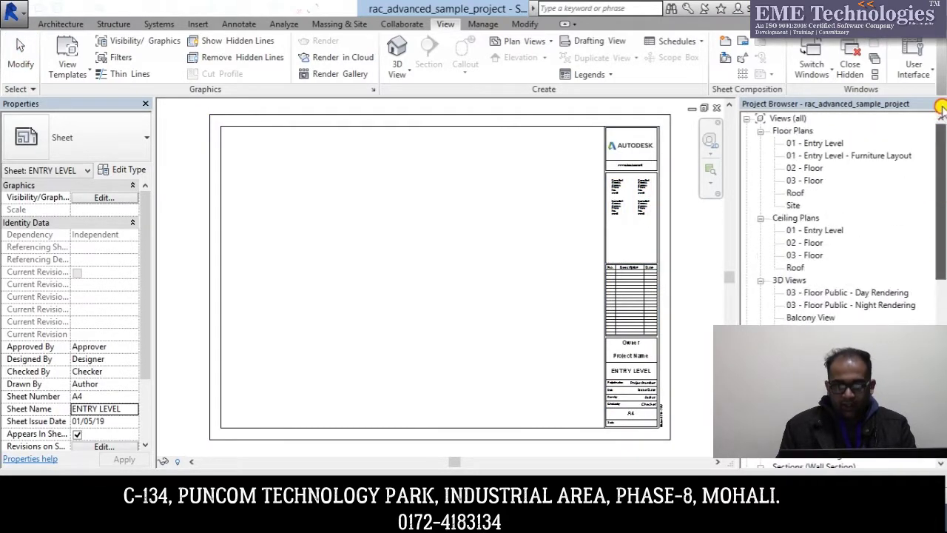
# - Try dragging the 01 - Entry Level plan onto the sheet and dismiss the already-placed warning
pyautogui.click(808, 143)
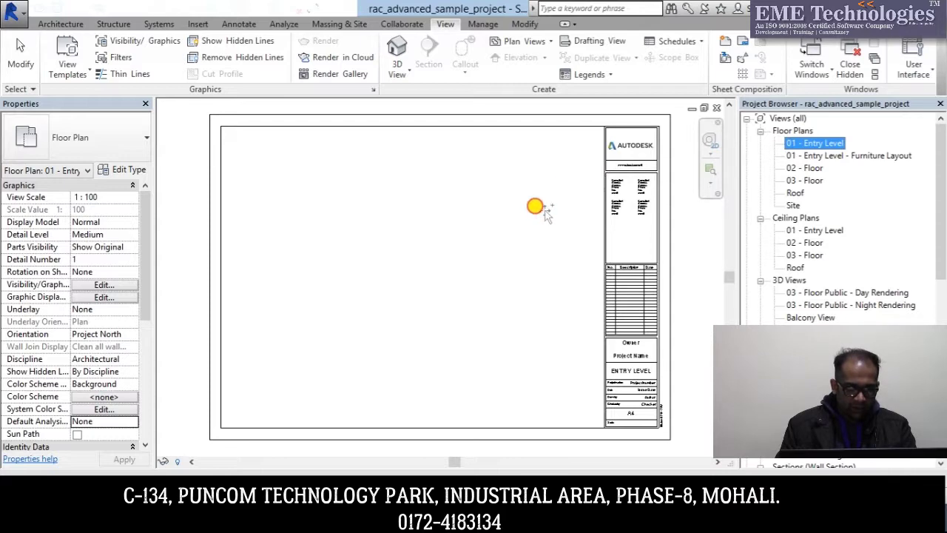
pyautogui.moveTo(545, 211); pyautogui.dragTo(399, 281)
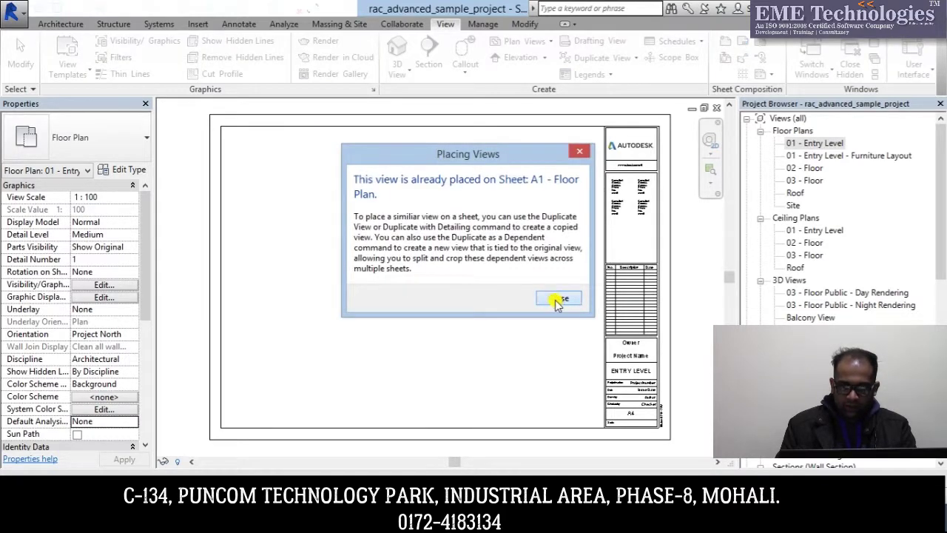
pyautogui.click(558, 300)
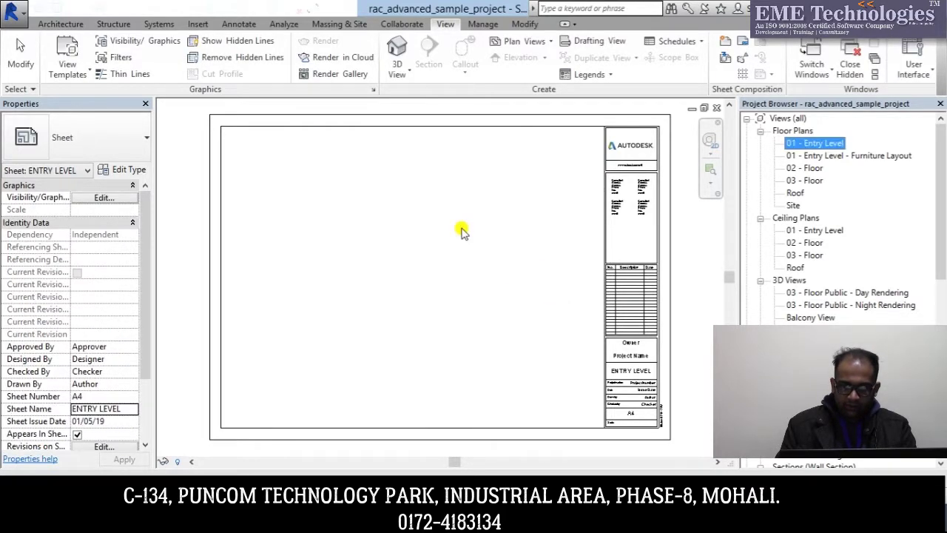
# - Open the 01 - Entry Level plan briefly, then switch back to the ENTRY LEVEL sheet
pyautogui.click(813, 145)
pyautogui.click(811, 157)
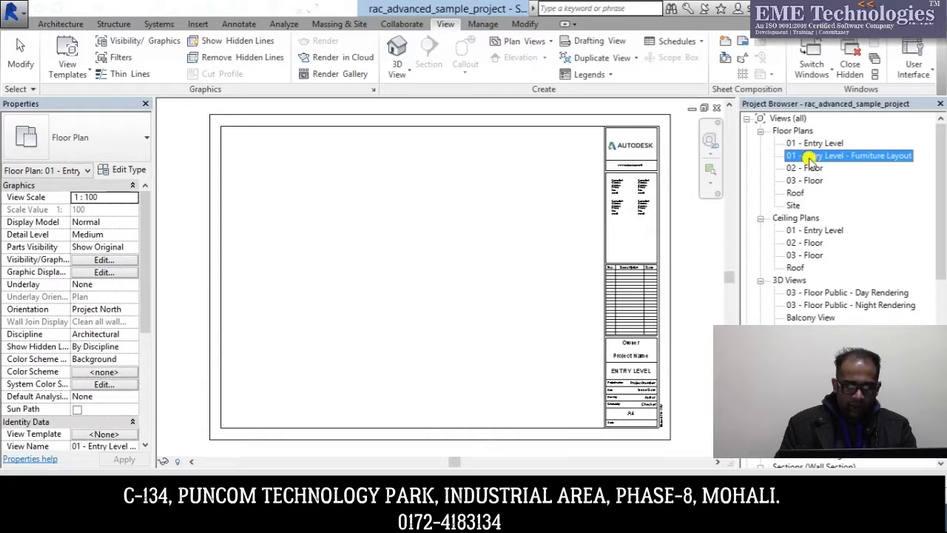
pyautogui.doubleClick(813, 143)
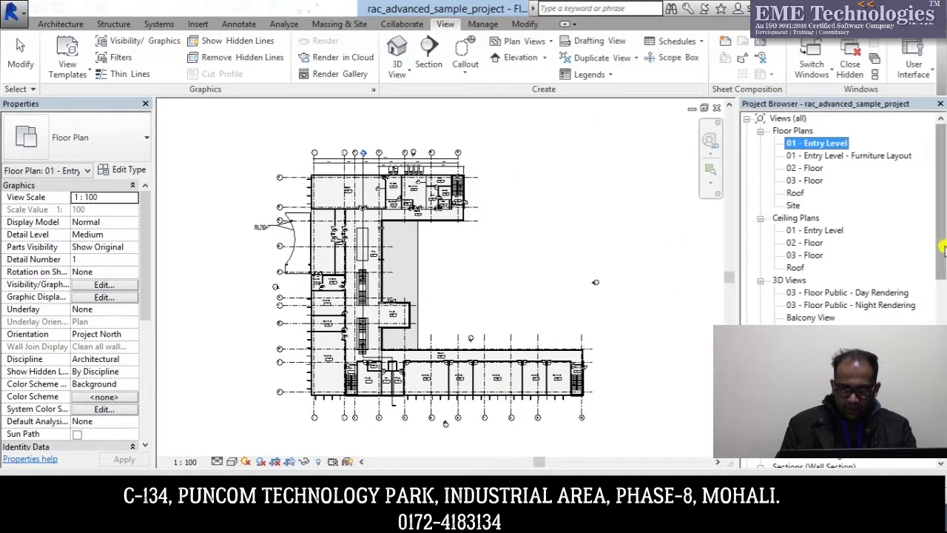
pyautogui.moveTo(940, 266); pyautogui.dragTo(940, 444)
pyautogui.hotkey('ctrl', 'Tab')
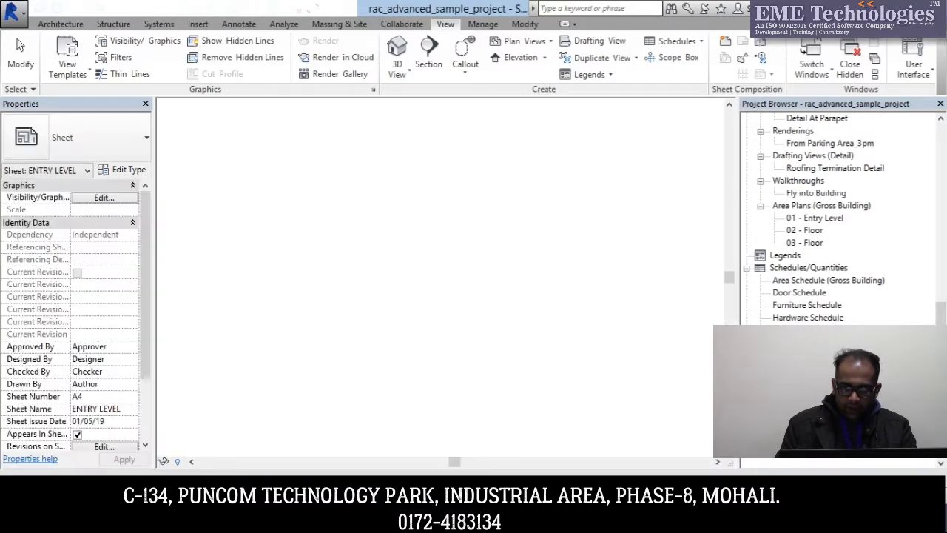
pyautogui.moveTo(943, 311); pyautogui.dragTo(942, 129)
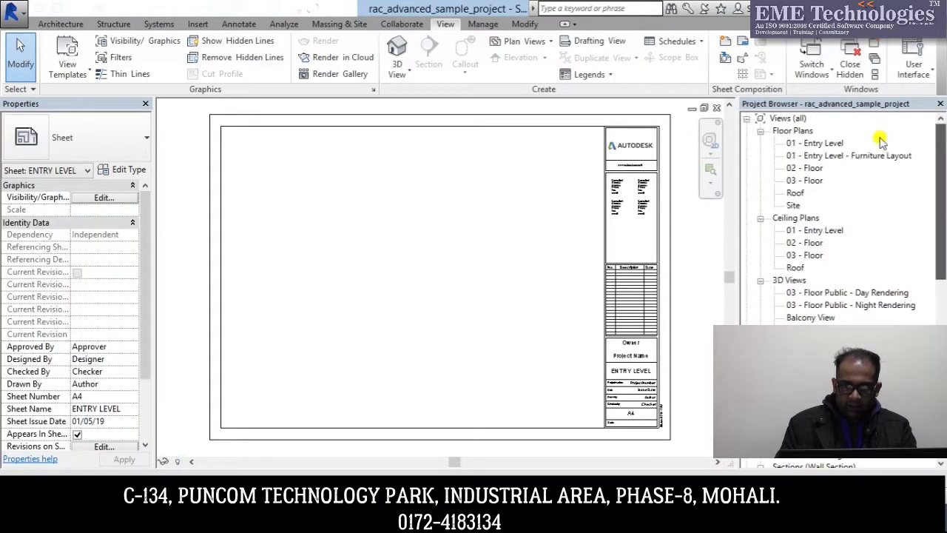
# - Place the 01 - Entry Level - Furniture Layout view on the sheet as a 1:100 viewport
pyautogui.click(850, 155)
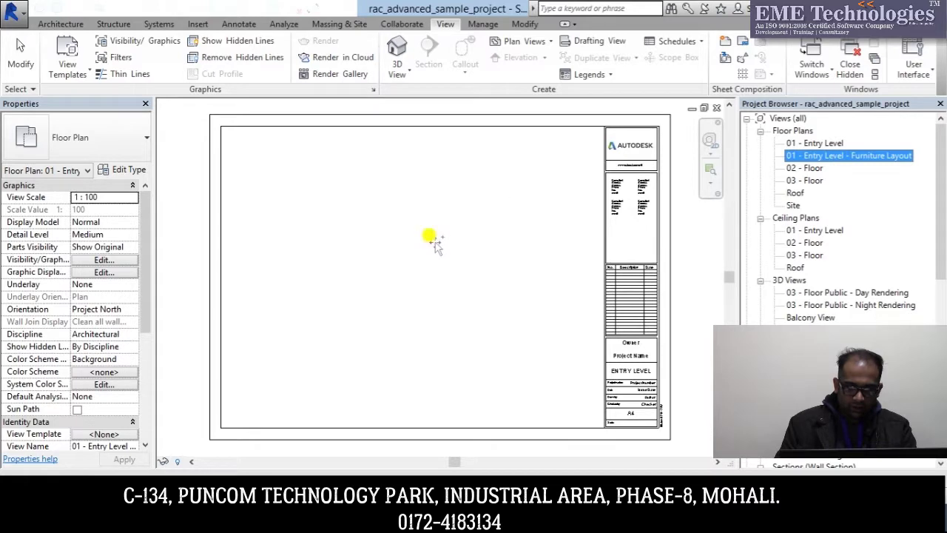
pyautogui.moveTo(428, 234); pyautogui.dragTo(429, 237)
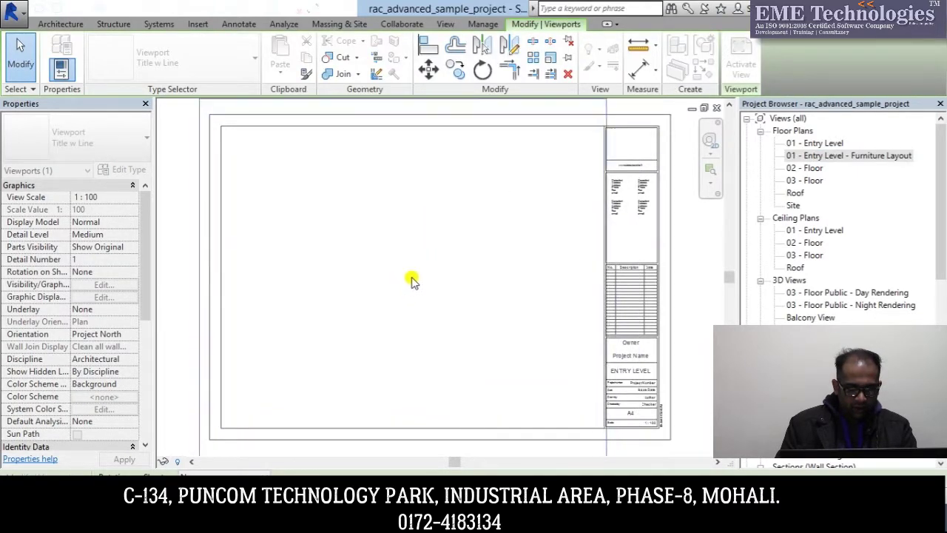
pyautogui.click(419, 269)
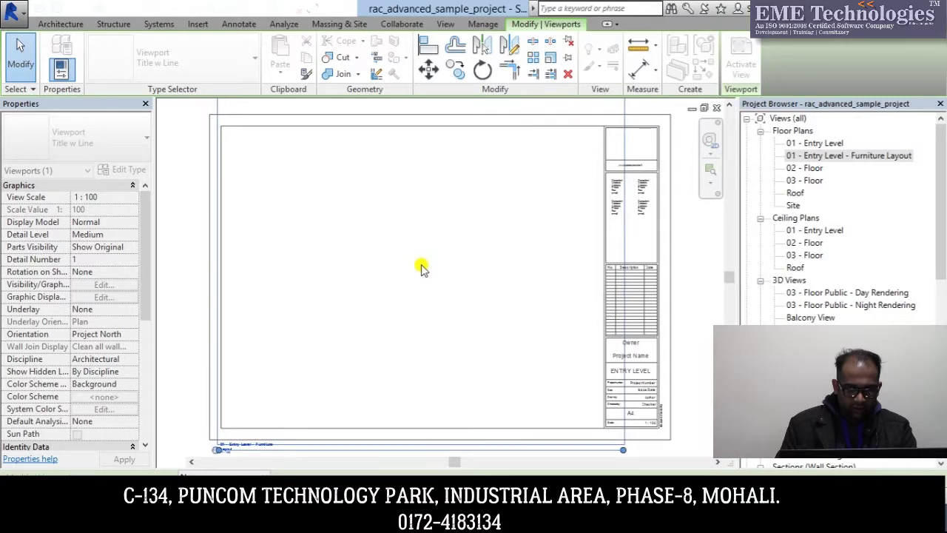
pyautogui.scroll(-3, 570, 270)
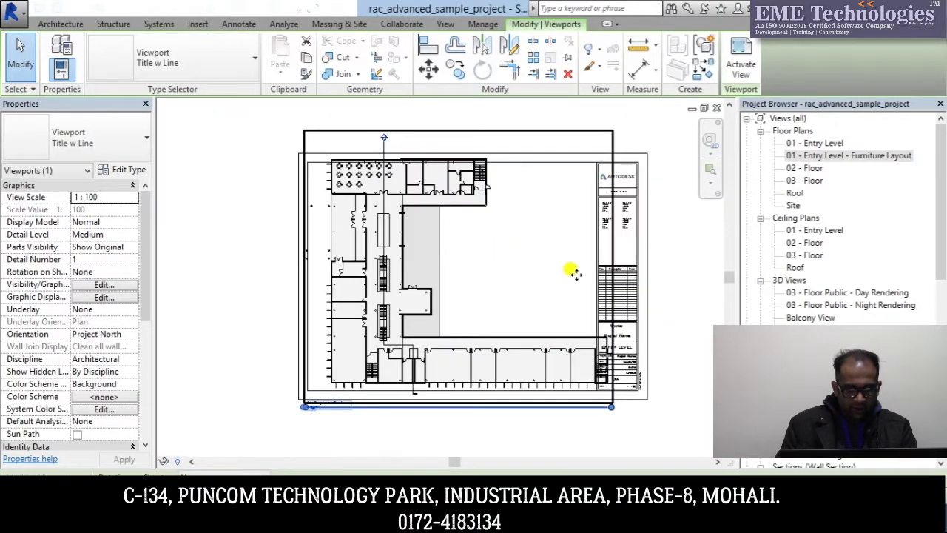
pyautogui.click(656, 181)
pyautogui.scroll(2, 585, 184)
pyautogui.scroll(1, 518, 171)
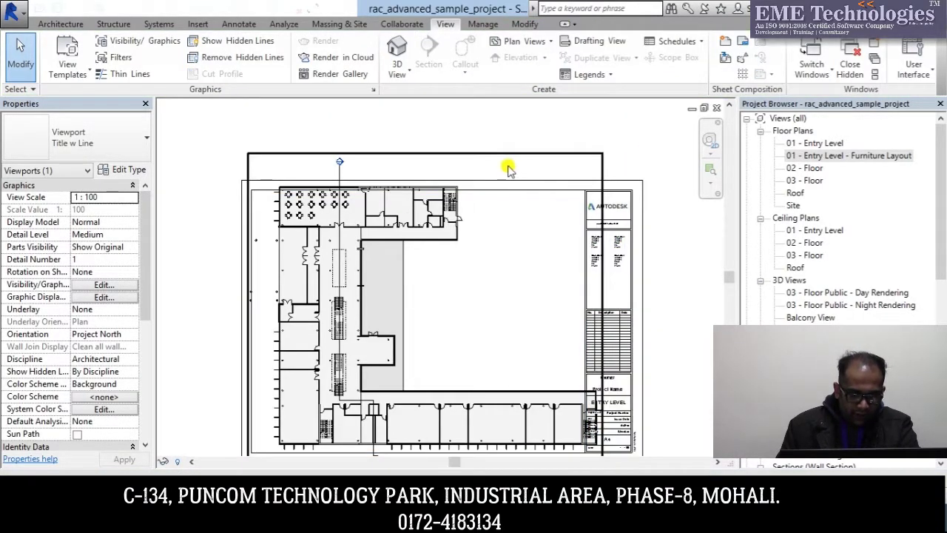
# - Change the furniture layout viewport's View Scale to 1:200 and apply it
pyautogui.click(494, 157)
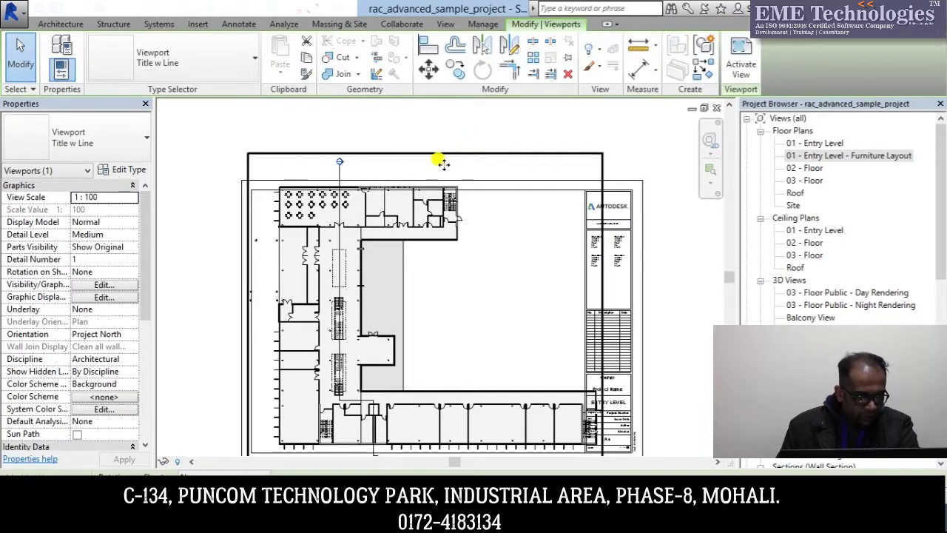
pyautogui.click(114, 197)
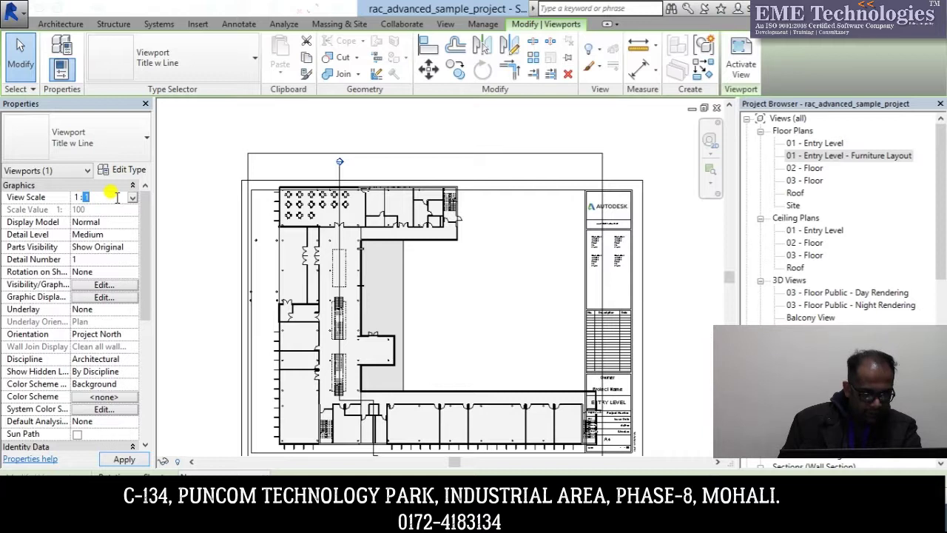
pyautogui.click(133, 198)
pyautogui.scroll(-1, 111, 237)
pyautogui.scroll(-1, 103, 259)
pyautogui.click(94, 242)
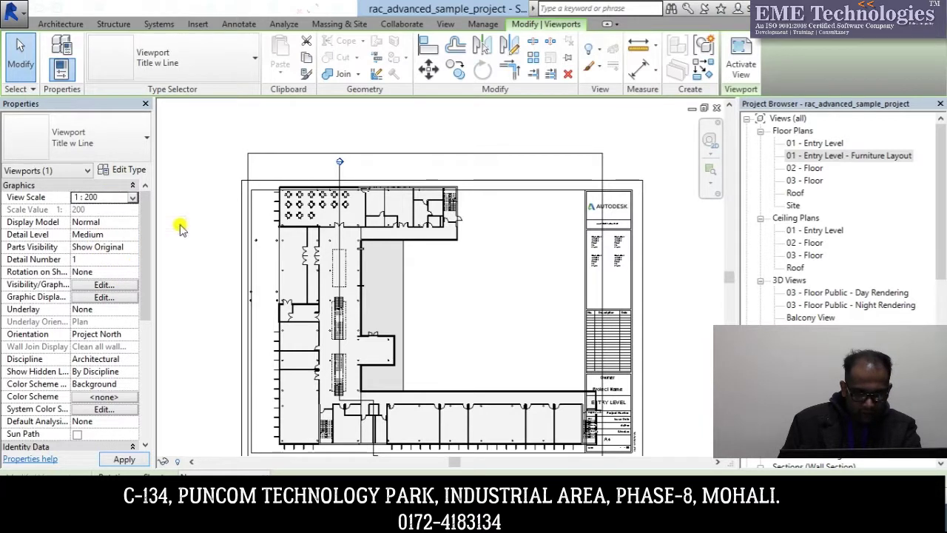
pyautogui.click(126, 460)
pyautogui.click(370, 306)
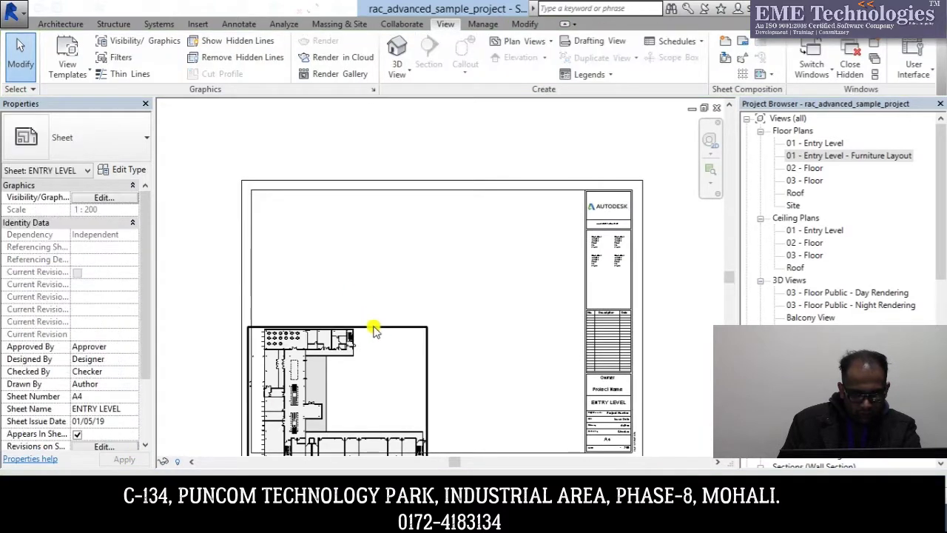
# - Drag the plan viewport up and right, then zoom to see the whole viewport
pyautogui.moveTo(370, 327); pyautogui.dragTo(431, 240)
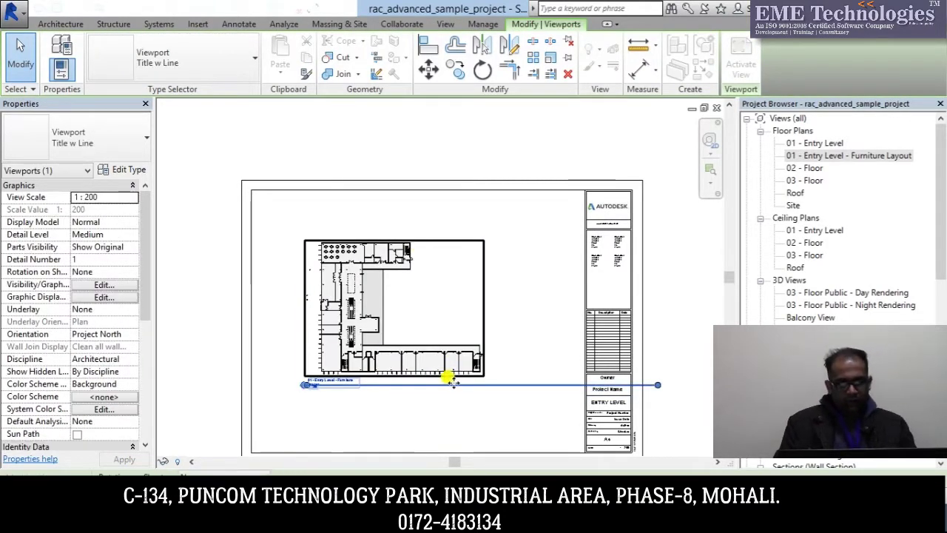
pyautogui.click(463, 422)
pyautogui.scroll(1, 463, 421)
pyautogui.scroll(1, 438, 289)
pyautogui.scroll(1, 296, 212)
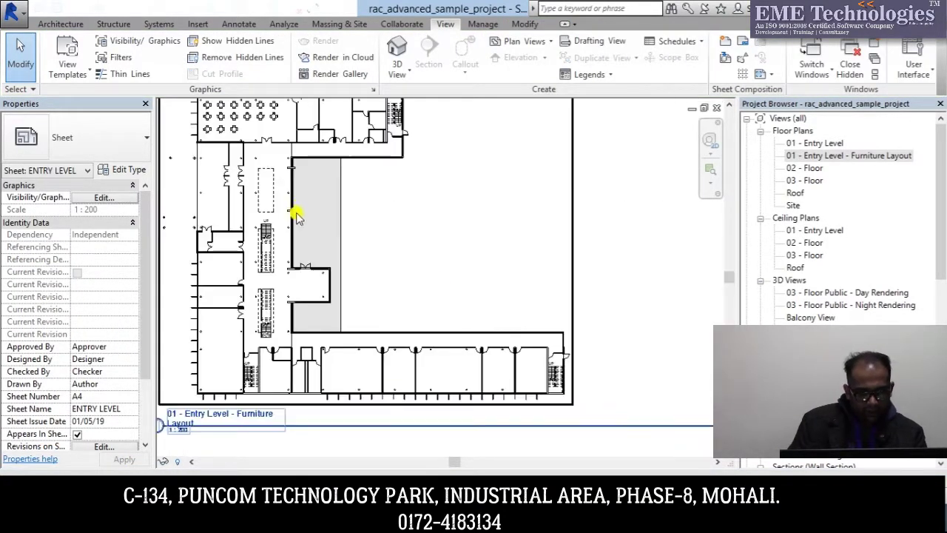
pyautogui.scroll(-1, 300, 211)
pyautogui.scroll(-1, 369, 311)
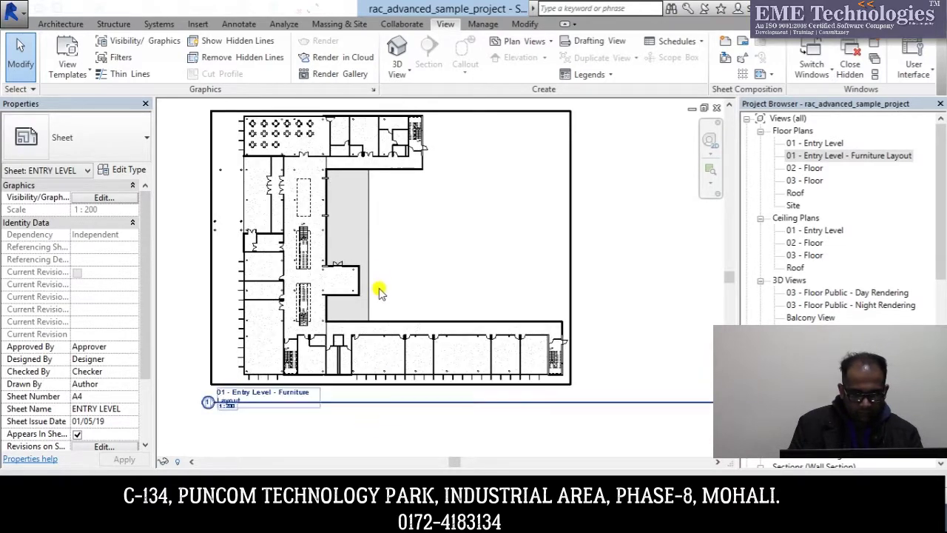
pyautogui.moveTo(378, 289); pyautogui.dragTo(369, 324, button='middle')
pyautogui.scroll(1, 407, 274)
pyautogui.scroll(1, 397, 250)
pyautogui.scroll(2, 376, 212)
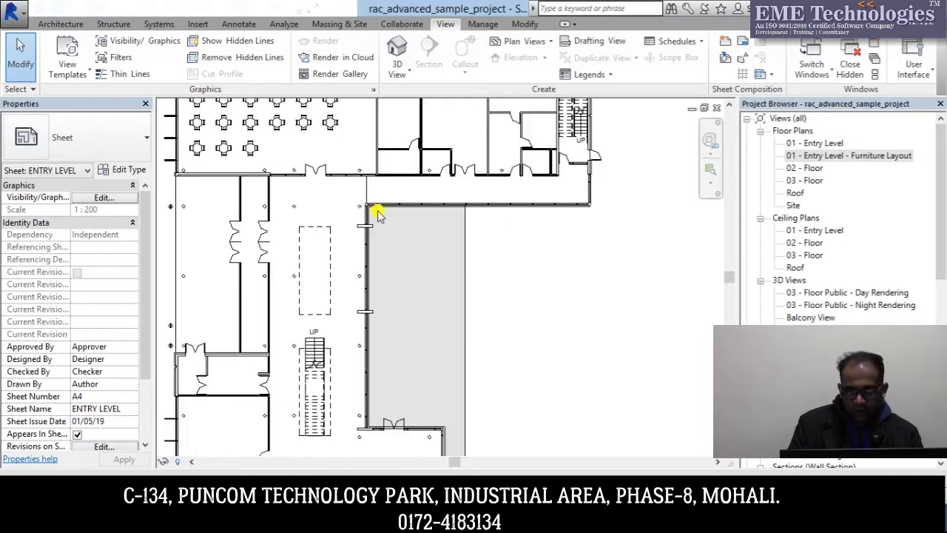
pyautogui.scroll(-3, 375, 205)
pyautogui.scroll(-2, 375, 205)
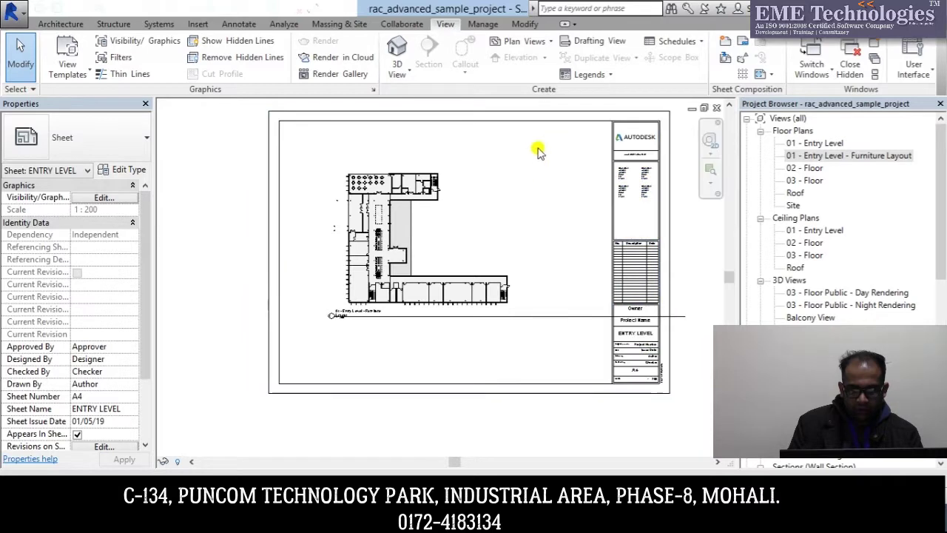
# - Drop the 1:200 furniture viewport into the sheet's top-left area
pyautogui.click(490, 125)
pyautogui.click(640, 366)
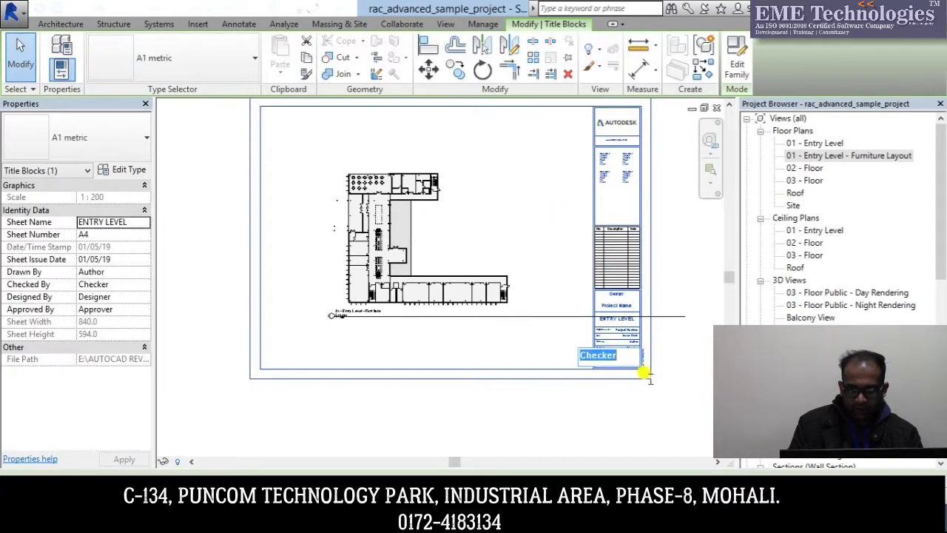
pyautogui.press('Escape')
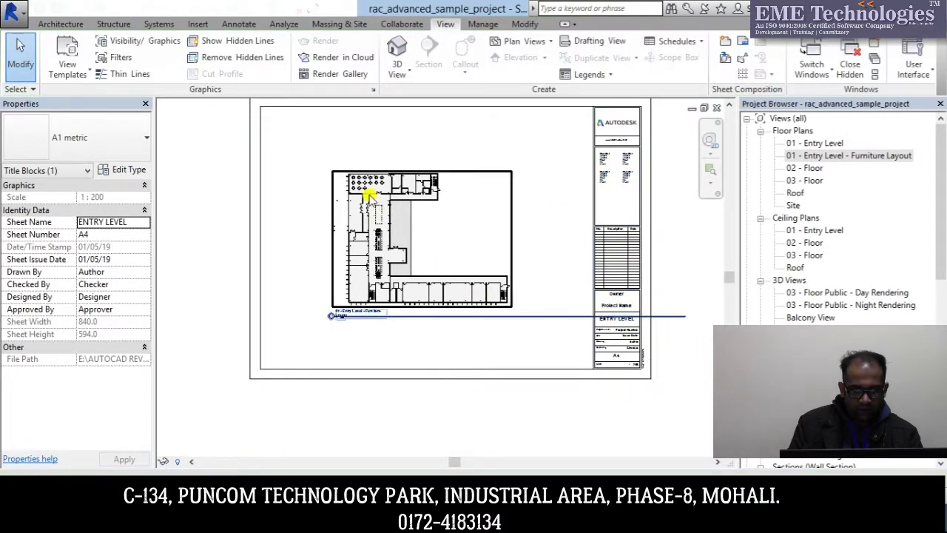
pyautogui.moveTo(340, 171); pyautogui.dragTo(286, 117)
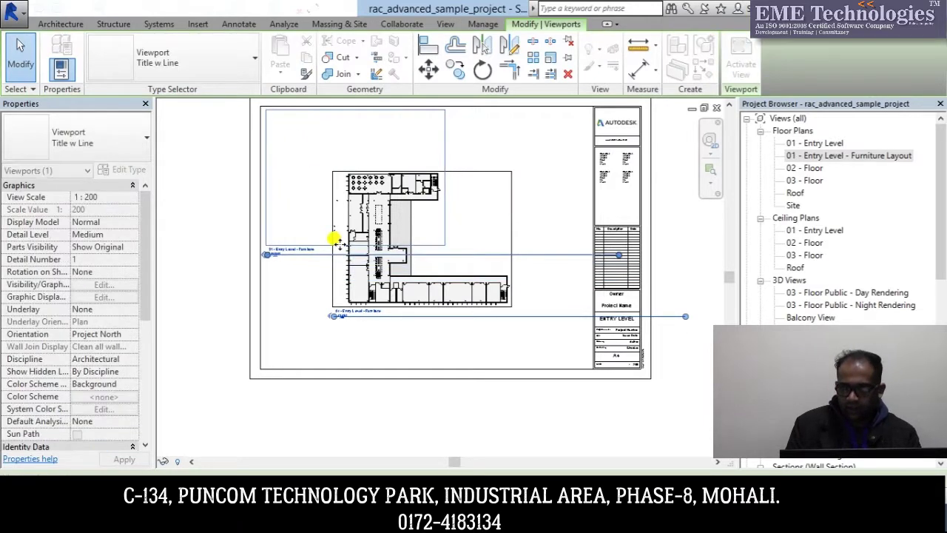
pyautogui.click(363, 343)
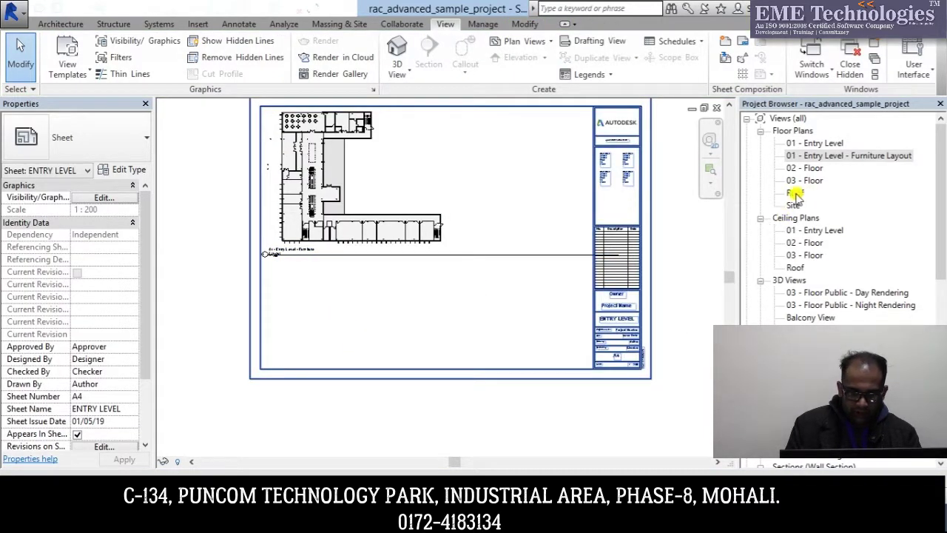
# - Place the Roof plan as a second viewport on the ENTRY LEVEL sheet
pyautogui.click(794, 193)
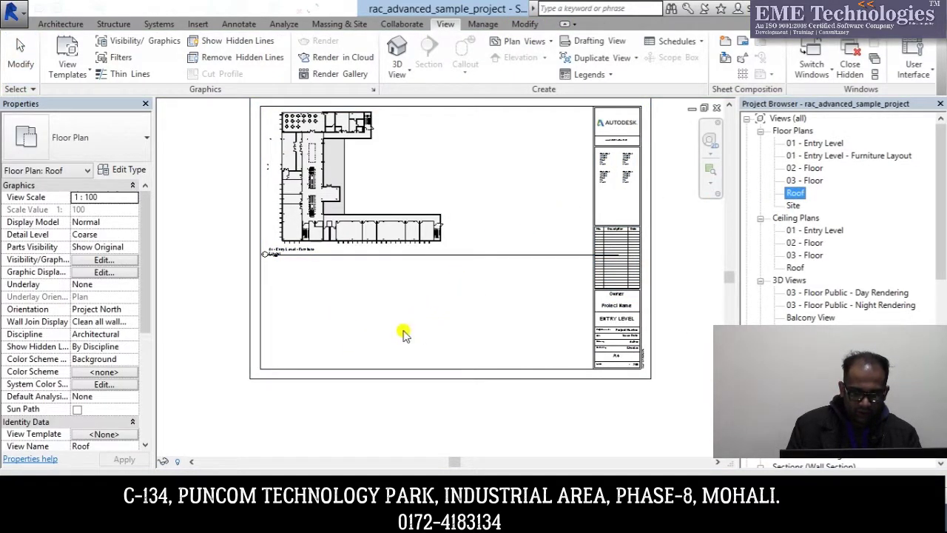
pyautogui.moveTo(403, 334); pyautogui.dragTo(402, 332)
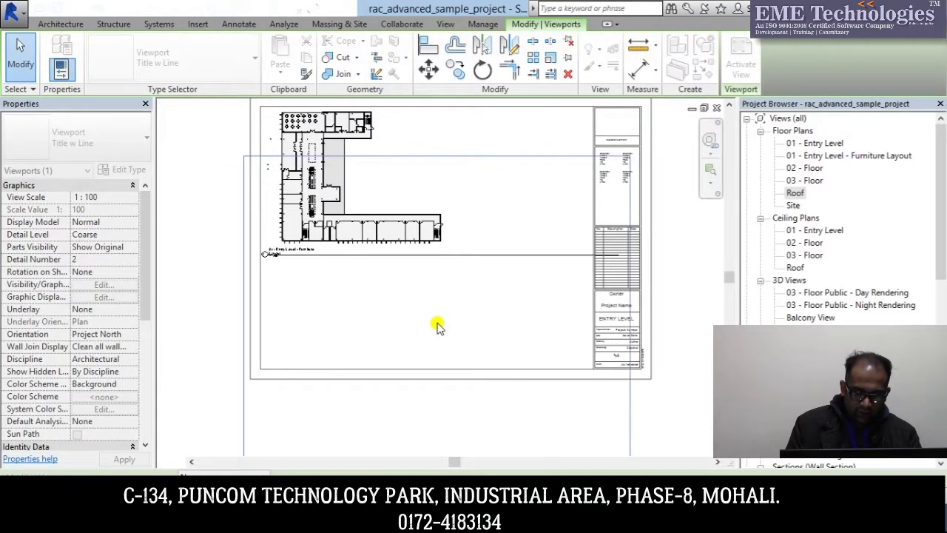
pyautogui.click(437, 327)
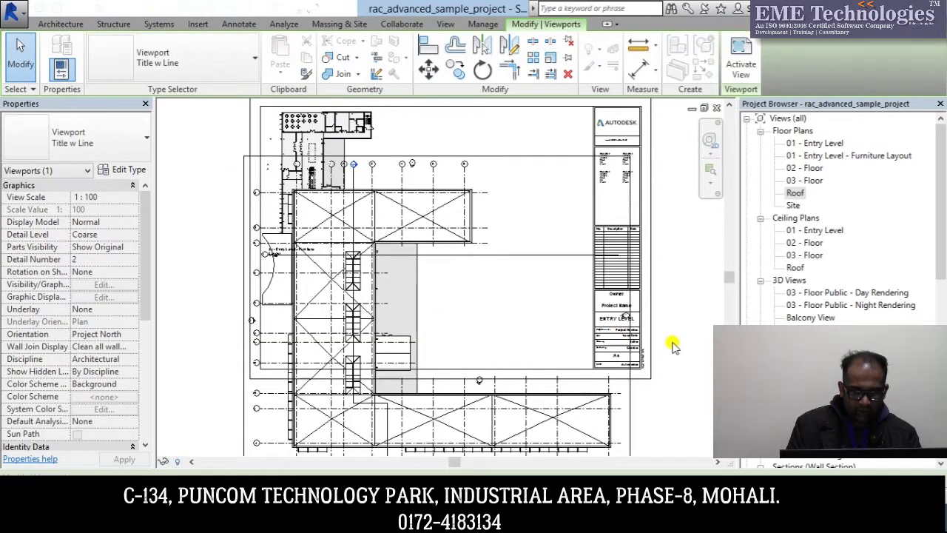
pyautogui.scroll(-2, 427, 151)
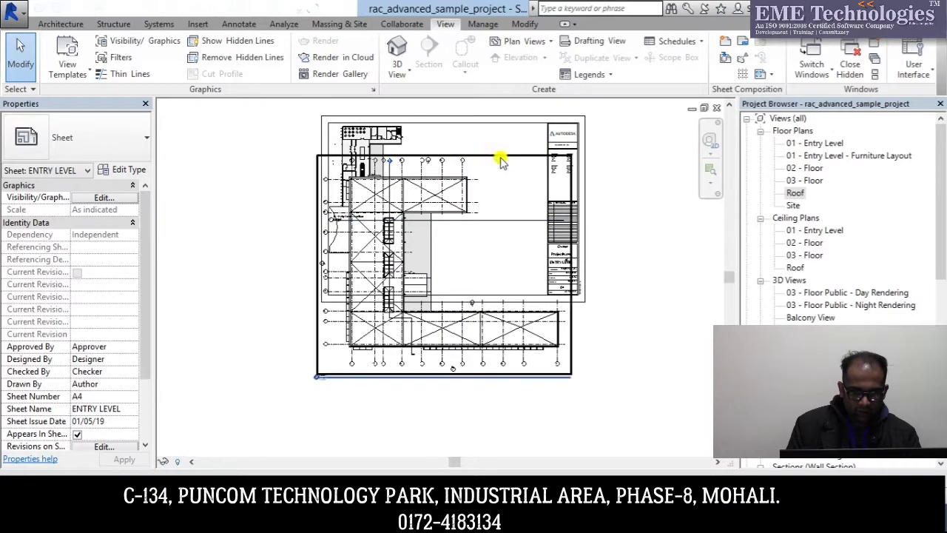
pyautogui.moveTo(493, 160); pyautogui.dragTo(489, 139)
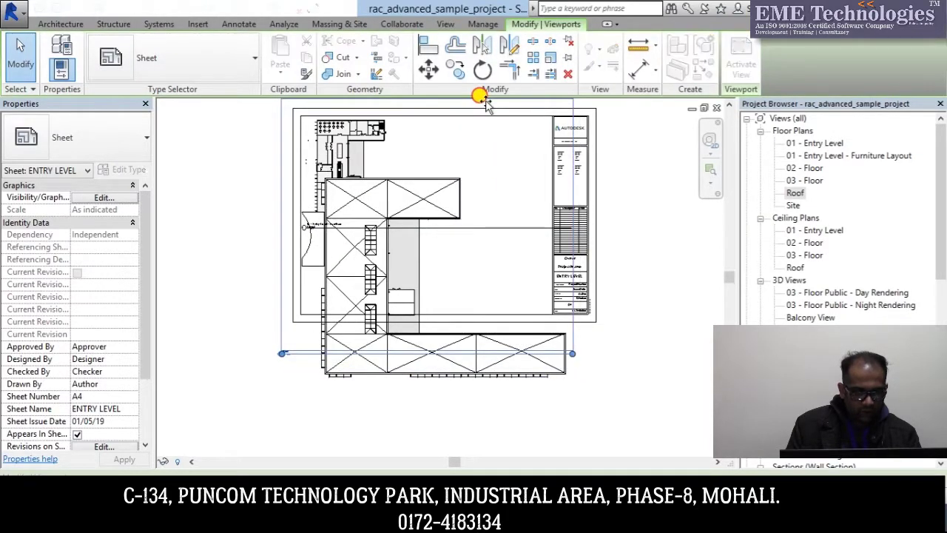
# - Set the Roof viewport's scale to 1:200 and move it toward the sheet's top
pyautogui.click(136, 194)
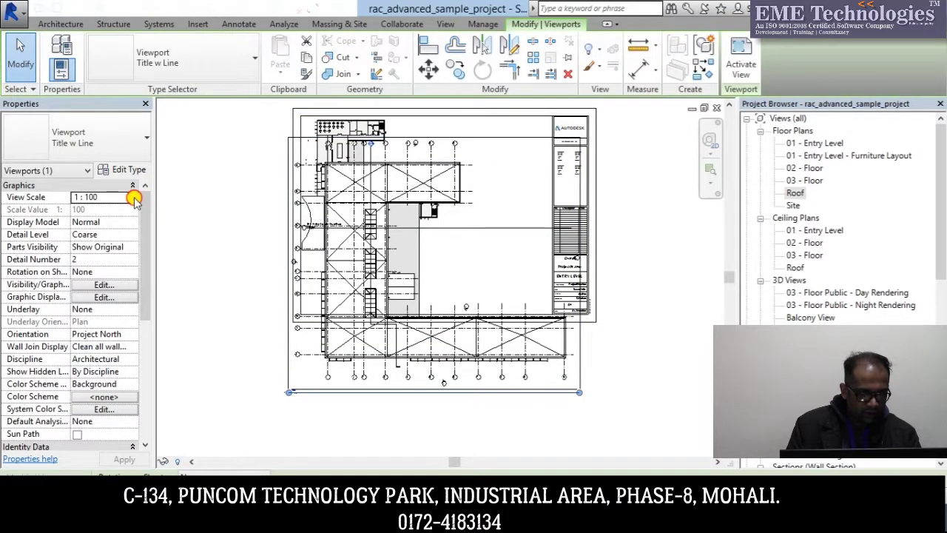
pyautogui.click(134, 199)
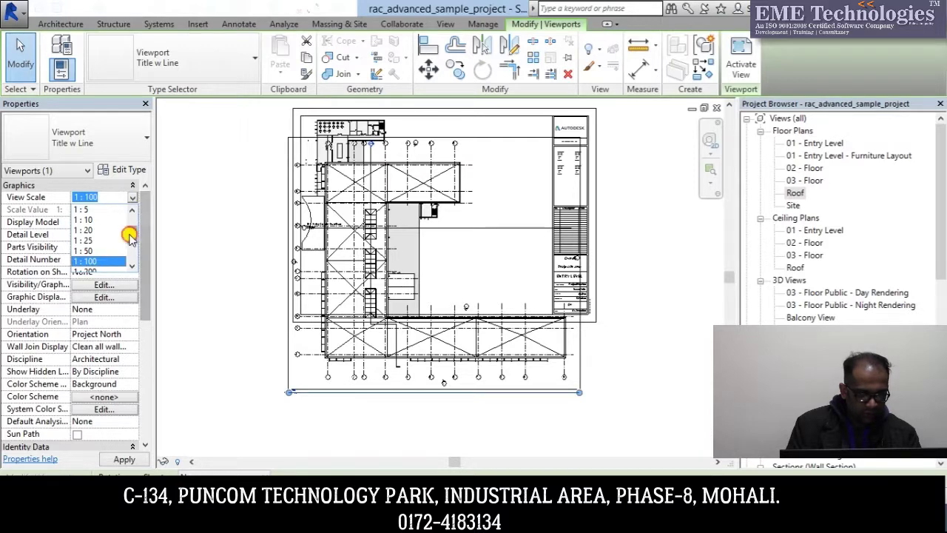
pyautogui.scroll(-1, 129, 242)
pyautogui.click(105, 251)
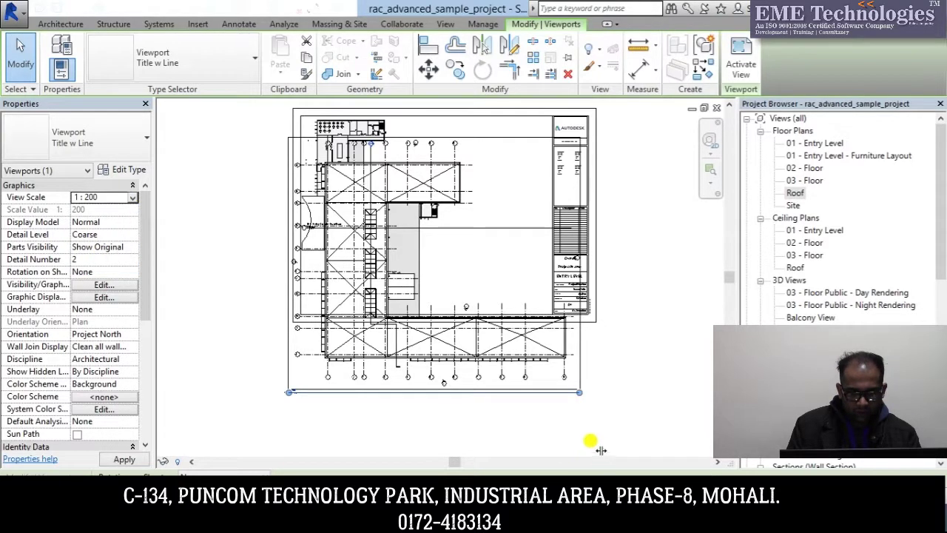
pyautogui.click(542, 446)
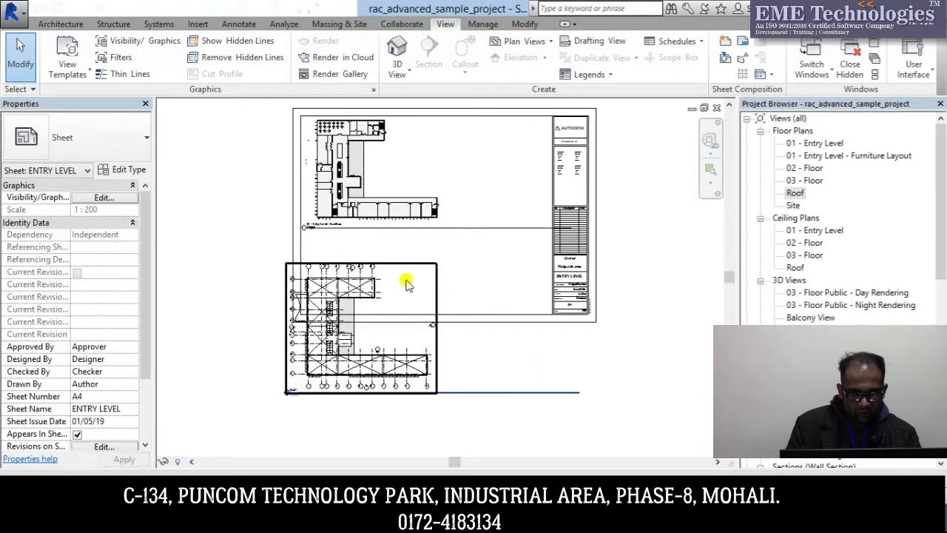
pyautogui.moveTo(405, 268)
pyautogui.mouseDown()
pyautogui.moveTo(500, 172)
pyautogui.moveTo(513, 119)
pyautogui.mouseUp()
# - Move the Roof viewport down-left on the sheet
pyautogui.press('Escape')
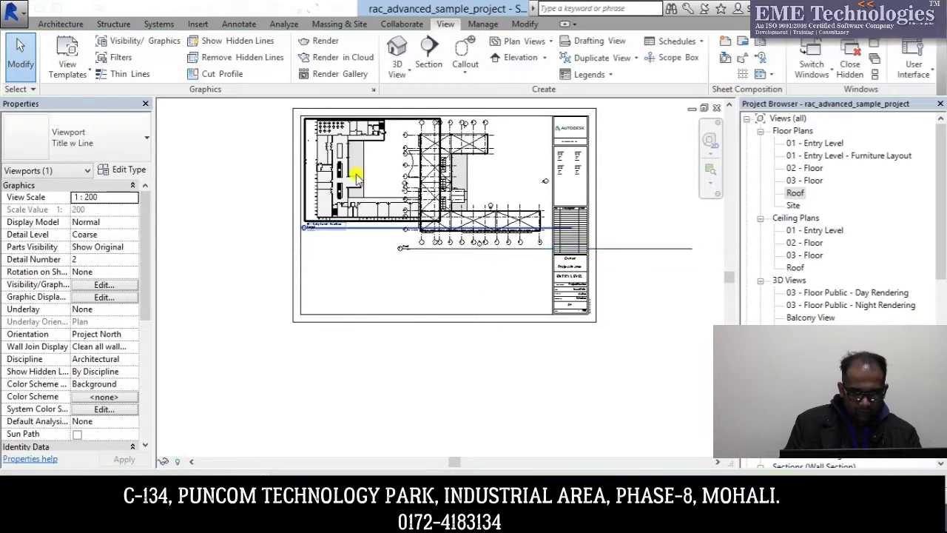
pyautogui.click(411, 237)
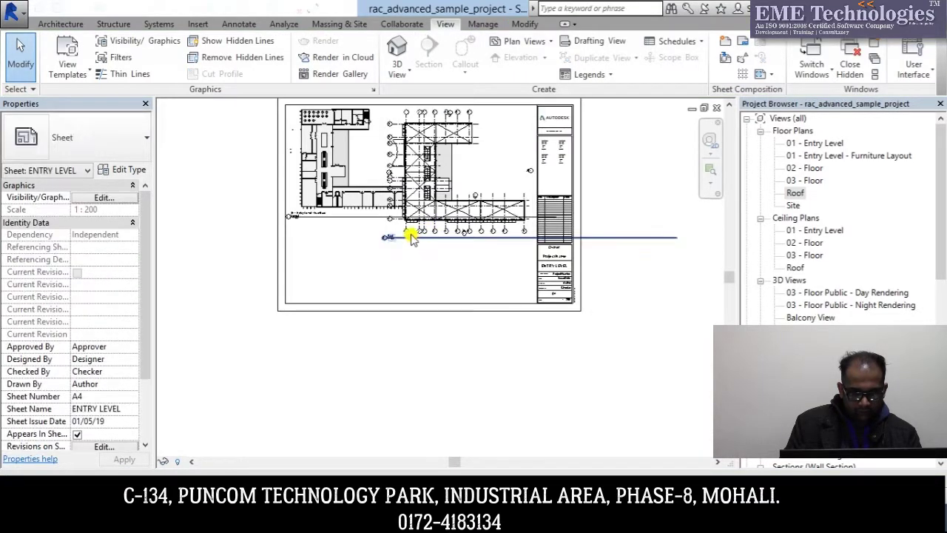
pyautogui.moveTo(383, 227)
pyautogui.mouseDown()
pyautogui.moveTo(314, 293)
pyautogui.moveTo(377, 294)
pyautogui.mouseUp()
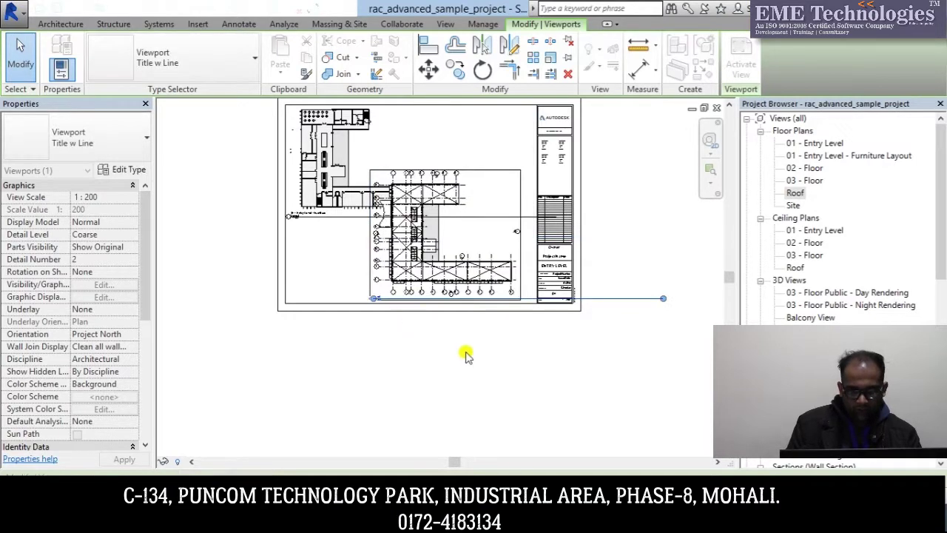
pyautogui.click(466, 355)
pyautogui.scroll(2, 423, 194)
pyautogui.scroll(2, 484, 254)
pyautogui.scroll(2, 460, 311)
pyautogui.scroll(-2, 460, 311)
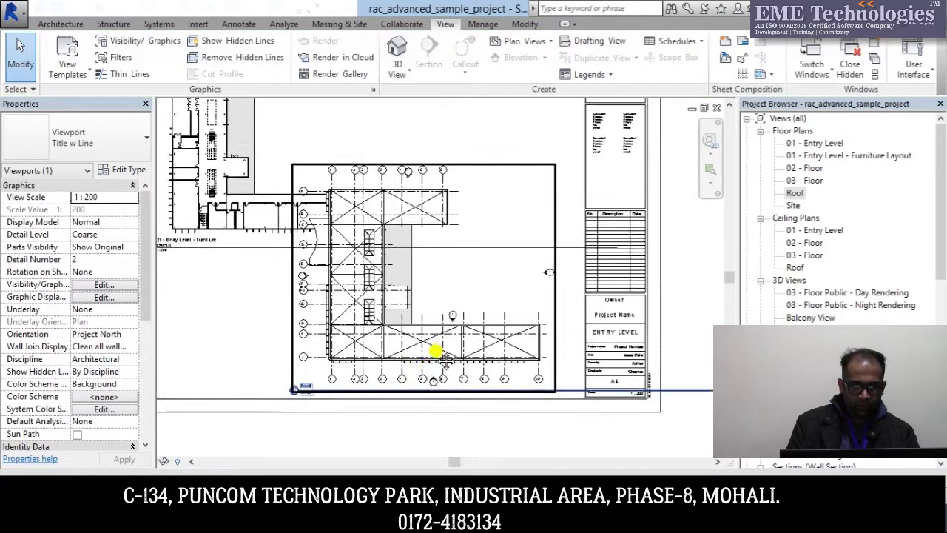
pyautogui.scroll(-2, 433, 353)
# - Change the Roof viewport's scale to 1:500
pyautogui.click(457, 210)
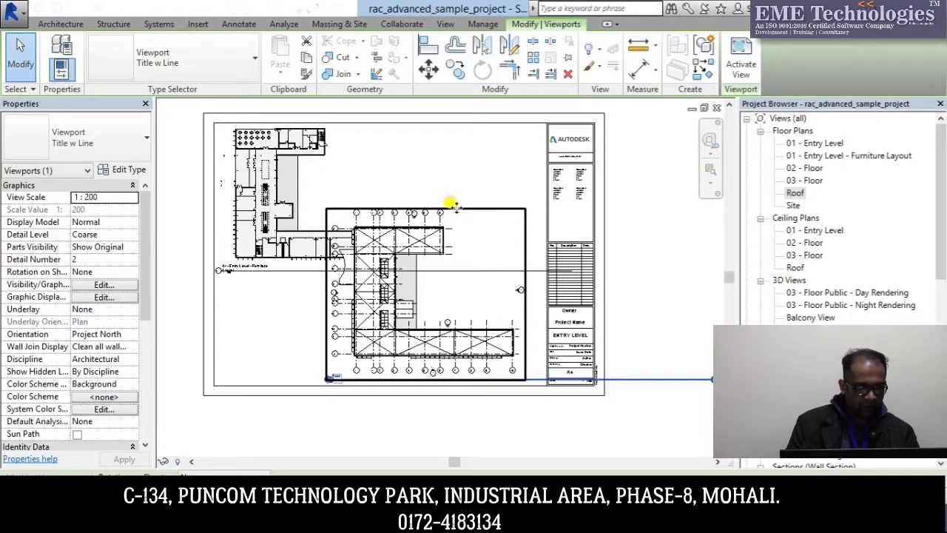
pyautogui.click(133, 197)
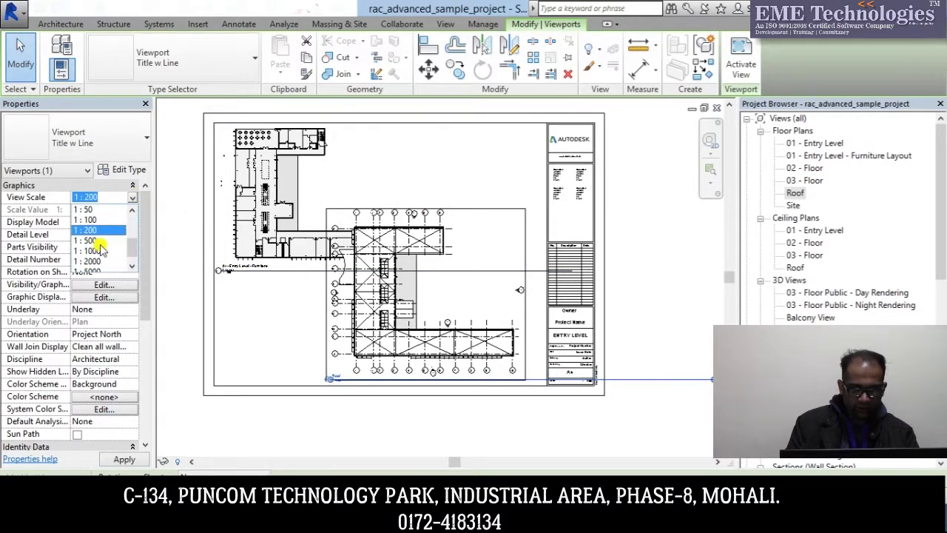
pyautogui.click(127, 254)
pyautogui.click(481, 401)
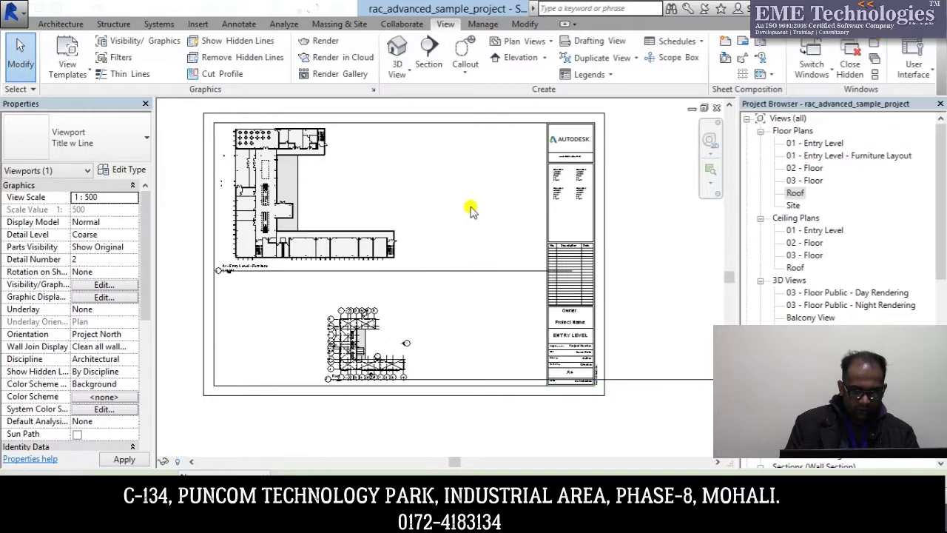
# - Position the 1:500 Roof viewport beside the furniture-layout plan instead of overlapping it
pyautogui.moveTo(392, 310); pyautogui.dragTo(492, 165)
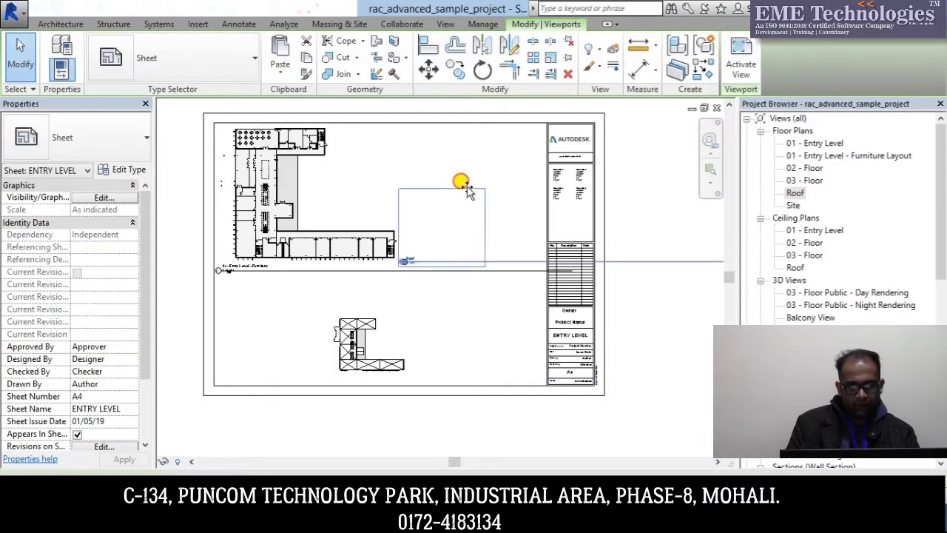
pyautogui.click(482, 255)
pyautogui.scroll(3, 482, 255)
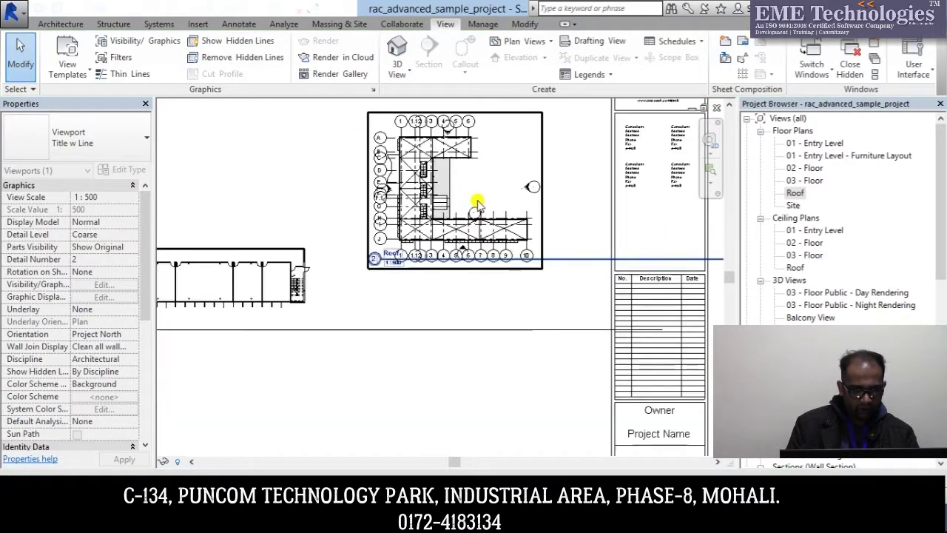
pyautogui.scroll(2, 478, 205)
pyautogui.scroll(1, 441, 218)
pyautogui.scroll(-1, 421, 233)
pyautogui.scroll(-2, 392, 325)
pyautogui.scroll(-1, 359, 400)
pyautogui.moveTo(307, 342); pyautogui.dragTo(560, 348, button='middle')
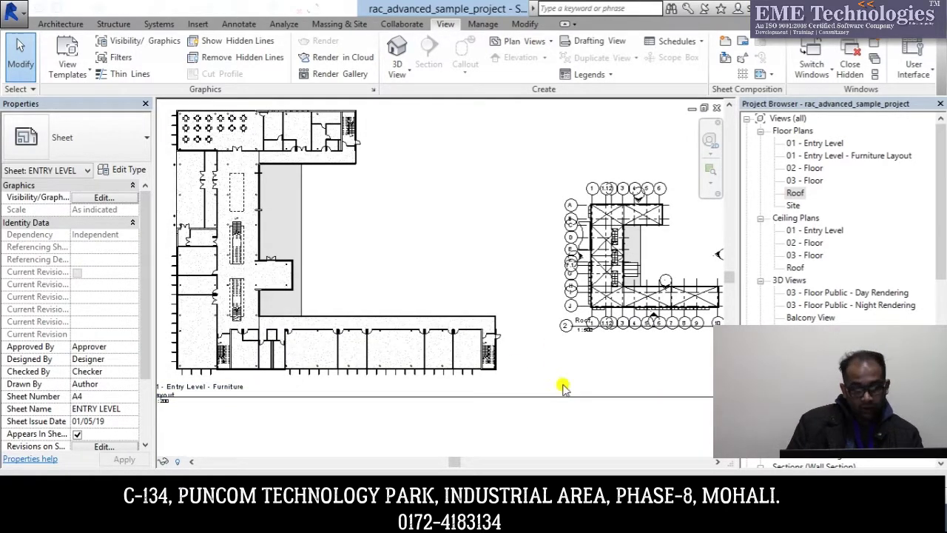
pyautogui.scroll(-2, 422, 333)
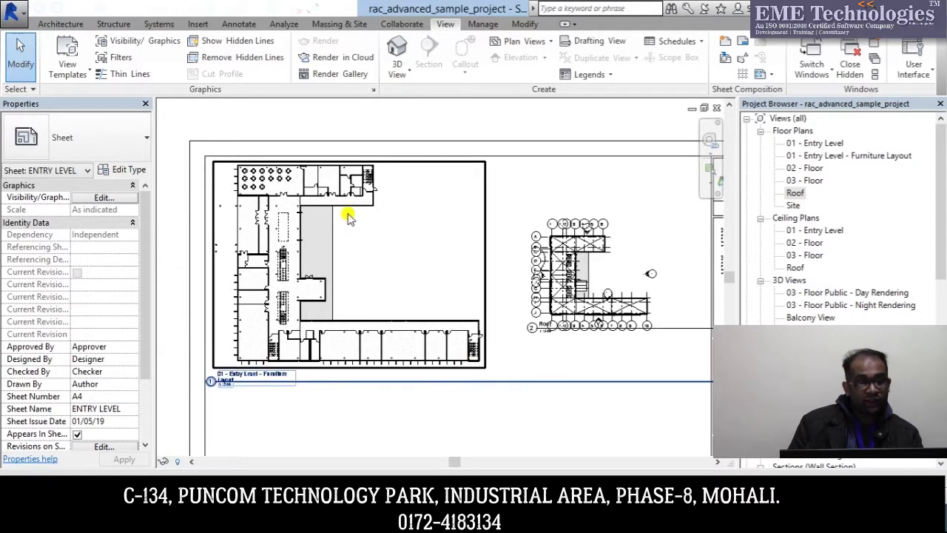
# - Activate the 1:200 furniture-layout viewport from its context menu for in-place editing
pyautogui.scroll(1, 215, 154)
pyautogui.scroll(1, 222, 144)
pyautogui.scroll(-1, 423, 166)
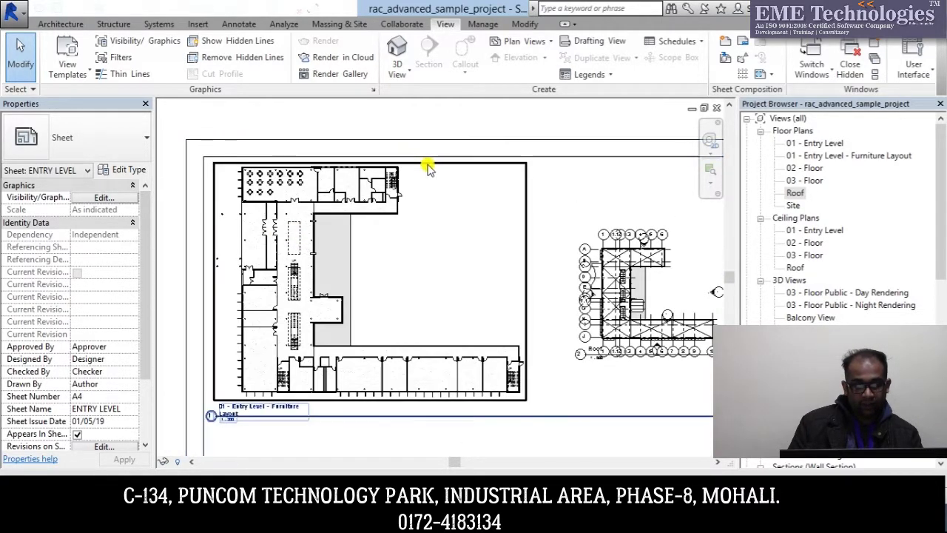
pyautogui.rightClick(428, 169)
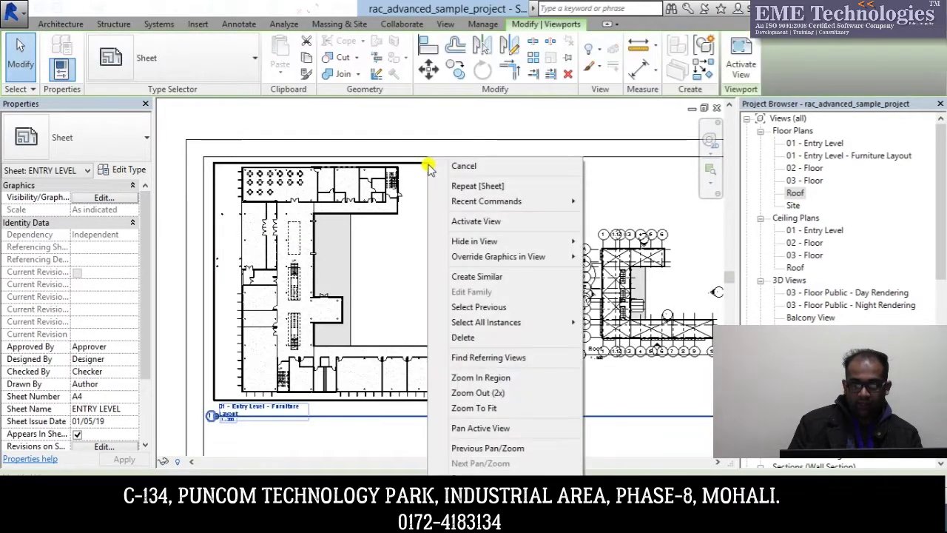
pyautogui.click(740, 68)
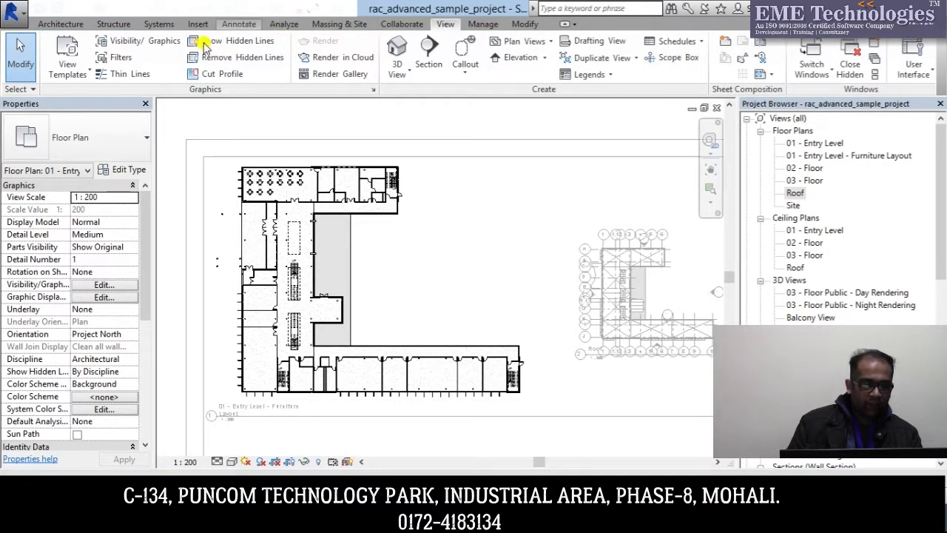
# - Add a 3822 aligned dimension between the left and right walls of the upper rooms
pyautogui.click(239, 23)
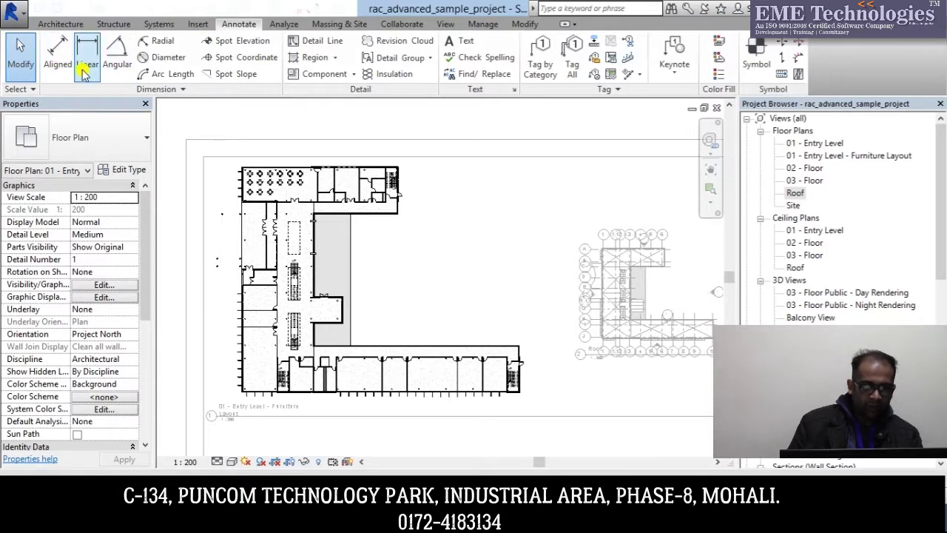
pyautogui.scroll(2, 264, 186)
pyautogui.scroll(2, 249, 165)
pyautogui.scroll(1, 249, 165)
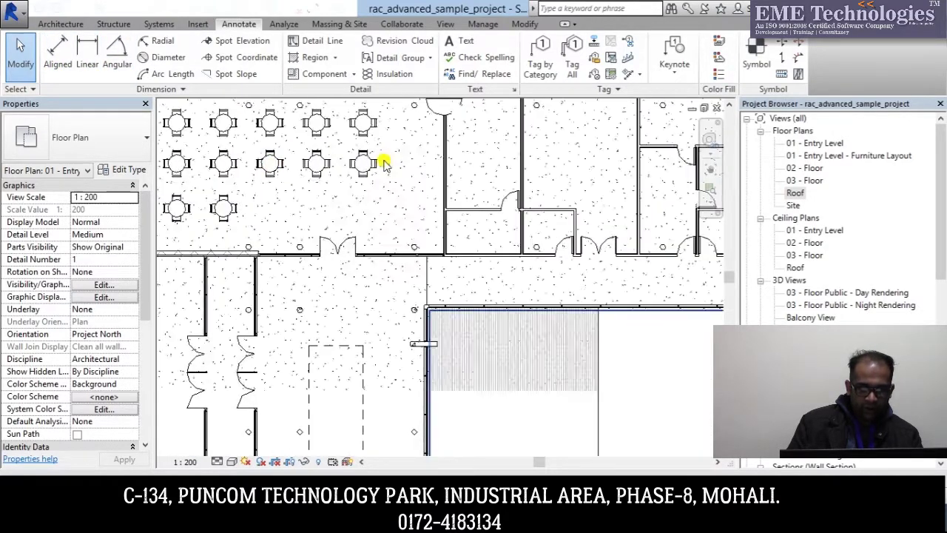
pyautogui.moveTo(383, 163); pyautogui.dragTo(303, 273, button='middle')
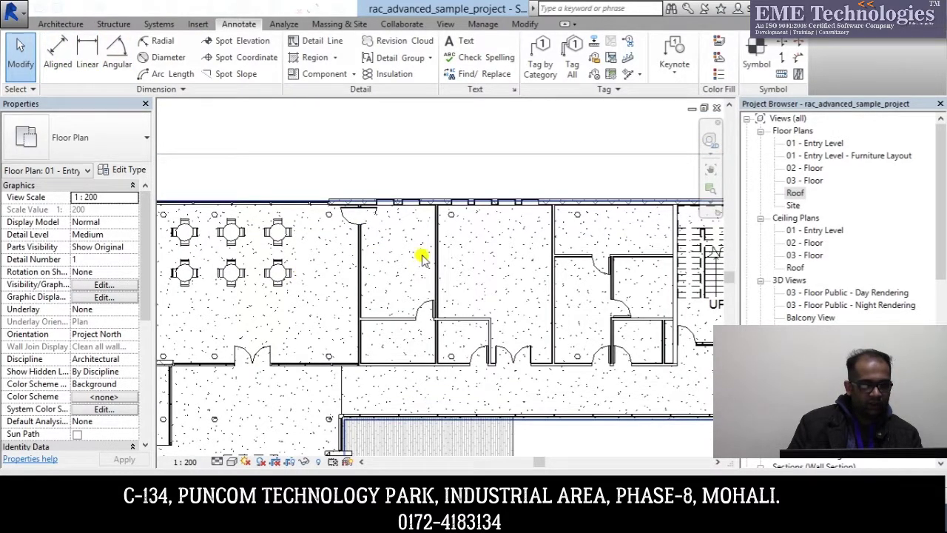
pyautogui.click(62, 46)
pyautogui.scroll(2, 363, 257)
pyautogui.scroll(3, 363, 257)
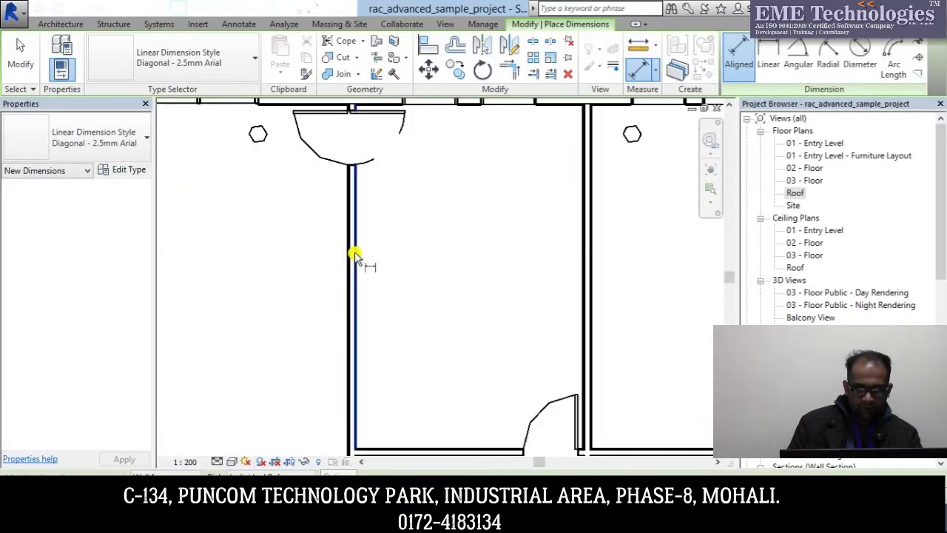
pyautogui.click(358, 257)
pyautogui.click(577, 285)
pyautogui.scroll(-2, 518, 211)
pyautogui.scroll(-2, 503, 201)
pyautogui.click(499, 124)
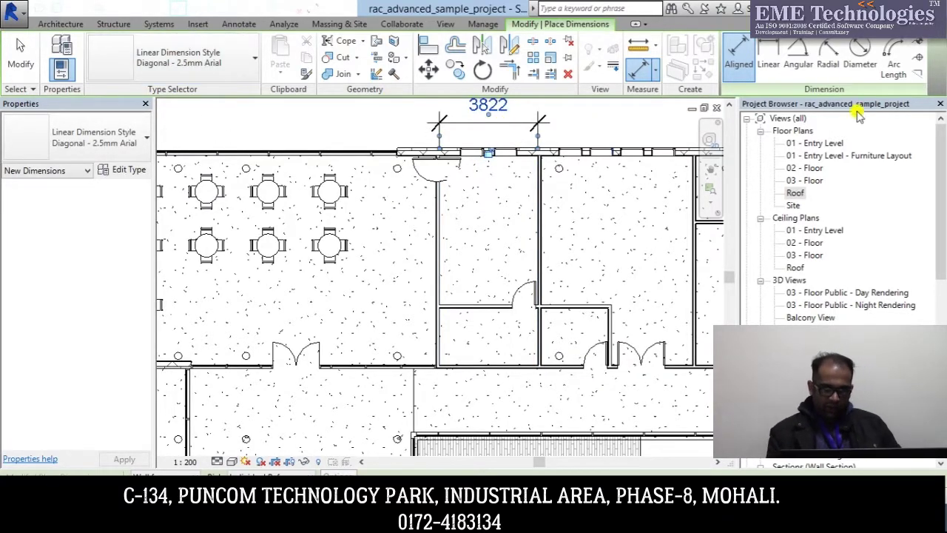
# - Add a 90.00° angular dimension between two walls next to it
pyautogui.click(798, 59)
pyautogui.scroll(1, 592, 296)
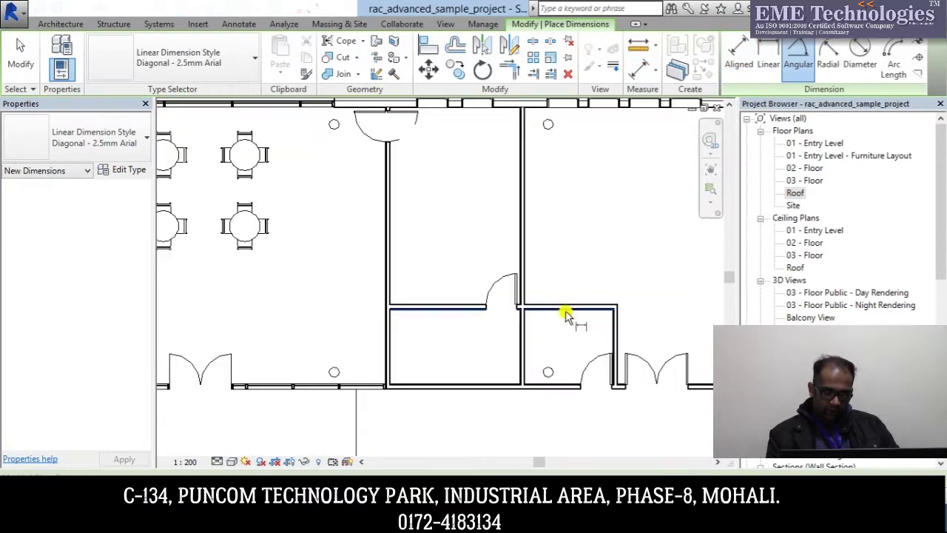
pyautogui.scroll(1, 562, 304)
pyautogui.click(522, 265)
pyautogui.click(545, 303)
pyautogui.click(634, 216)
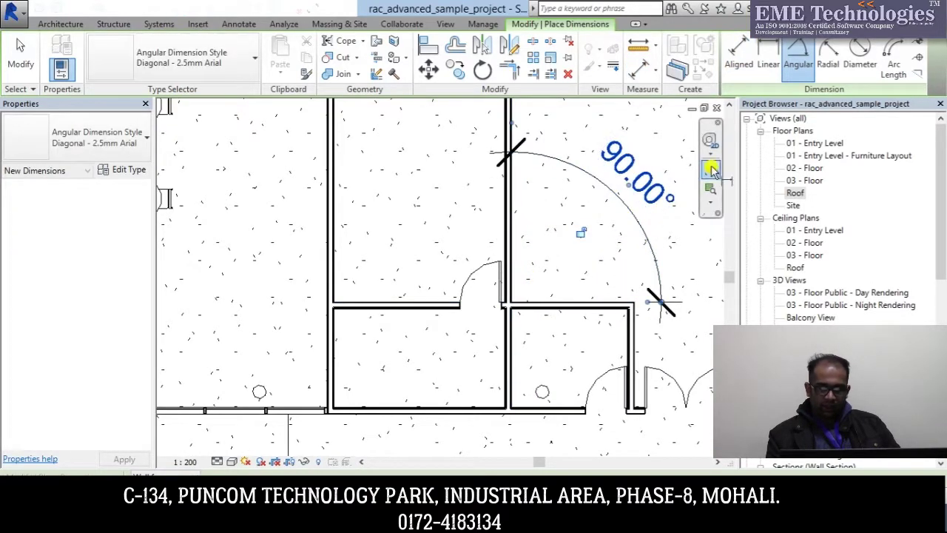
# - Switch to the Radial dimension tool and zoom out over the plan
pyautogui.click(828, 59)
pyautogui.scroll(-2, 505, 303)
pyautogui.scroll(-2, 444, 301)
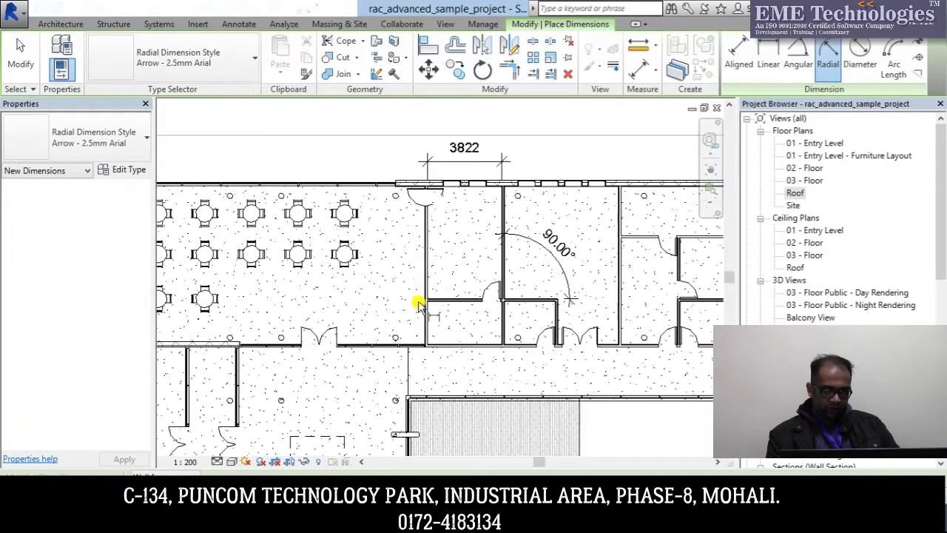
pyautogui.scroll(2, 362, 266)
pyautogui.scroll(-3, 355, 310)
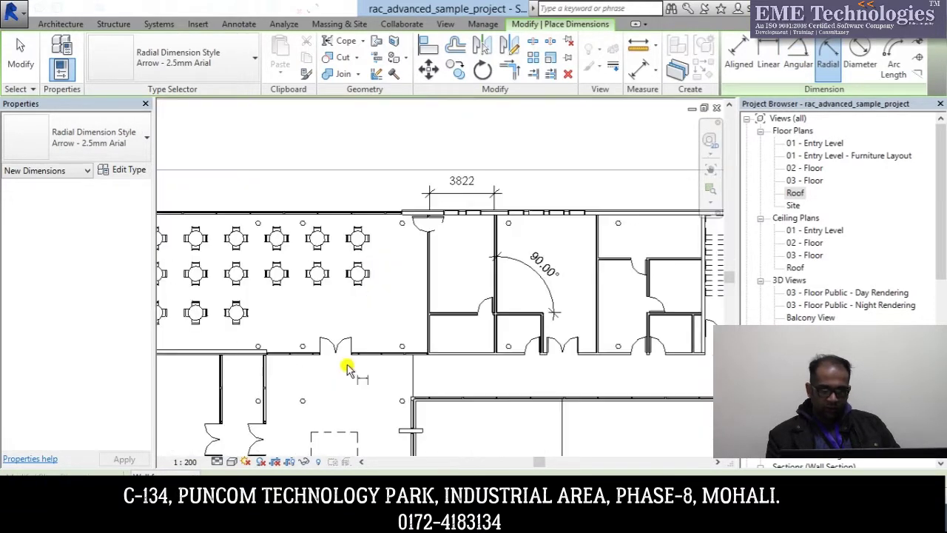
pyautogui.scroll(-2, 268, 379)
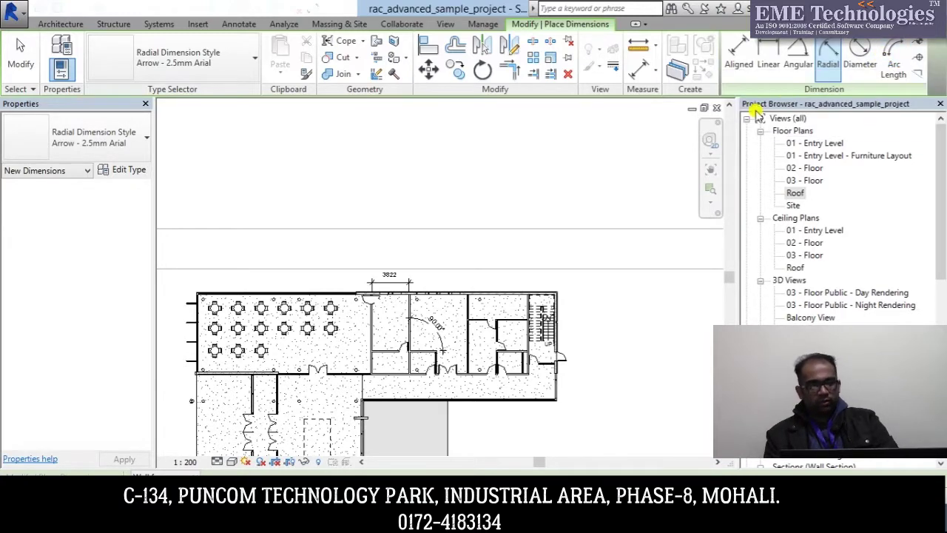
# - Exit dimensioning and zoom out to see the whole ENTRY LEVEL sheet
pyautogui.press('Escape')
pyautogui.press('Escape')
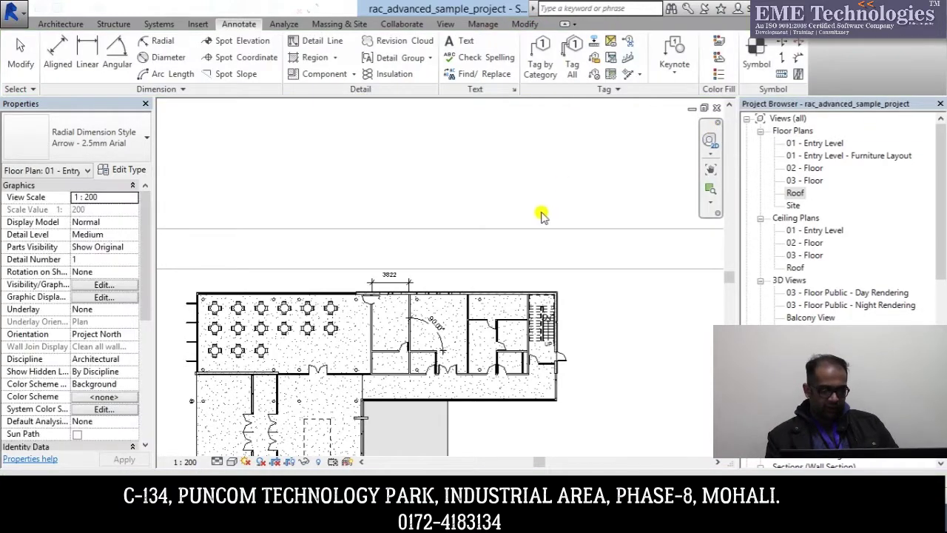
pyautogui.scroll(-2, 518, 237)
pyautogui.moveTo(499, 254); pyautogui.dragTo(444, 206, button='middle')
pyautogui.scroll(-2, 459, 215)
pyautogui.scroll(-1, 503, 243)
pyautogui.scroll(-2, 471, 236)
pyautogui.scroll(-1, 517, 233)
pyautogui.moveTo(551, 232); pyautogui.dragTo(510, 220, button='middle')
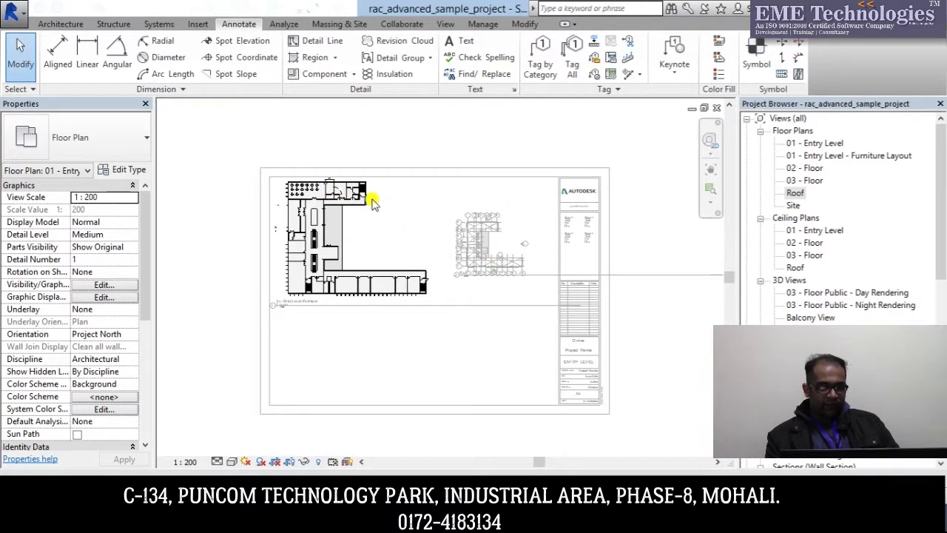
pyautogui.scroll(1, 373, 202)
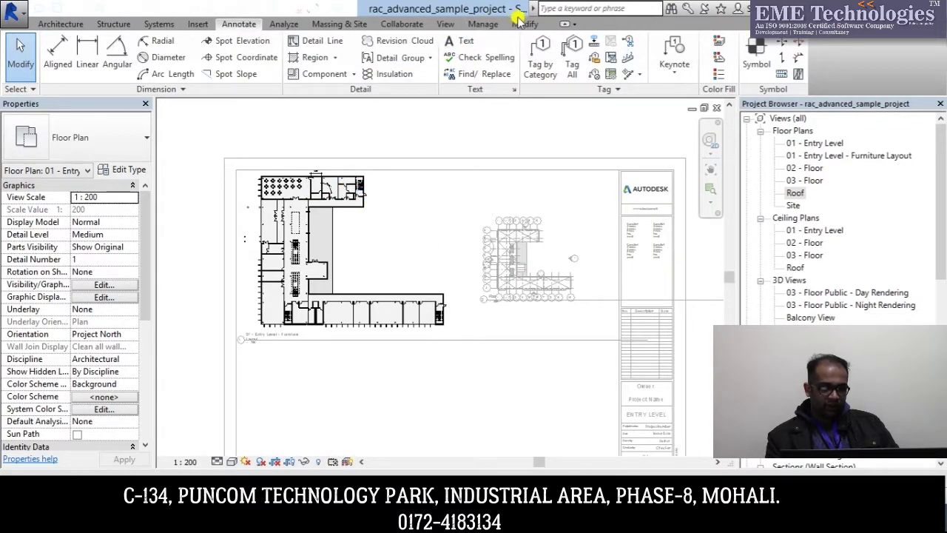
# - Deactivate the furniture-layout viewport from its shortcut menu, returning to the sheet
pyautogui.click(363, 204)
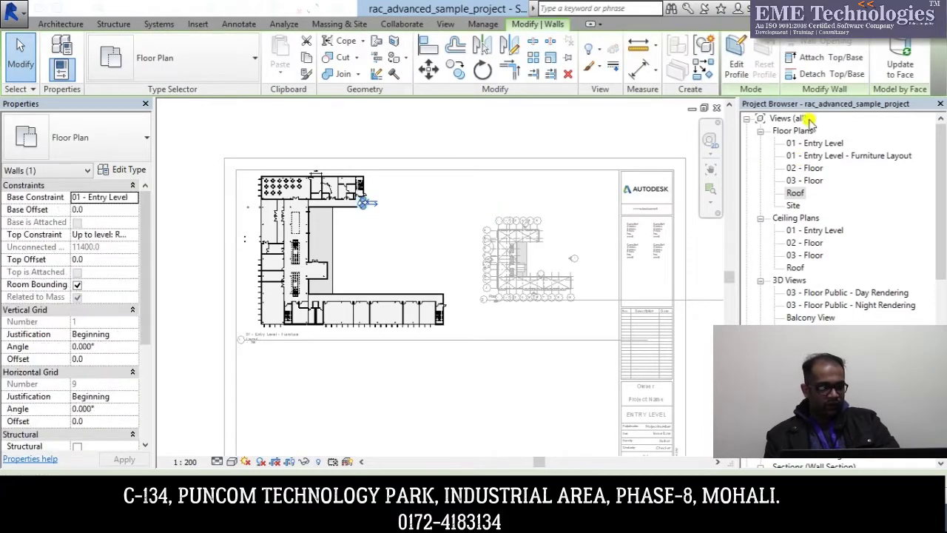
pyautogui.click(549, 189)
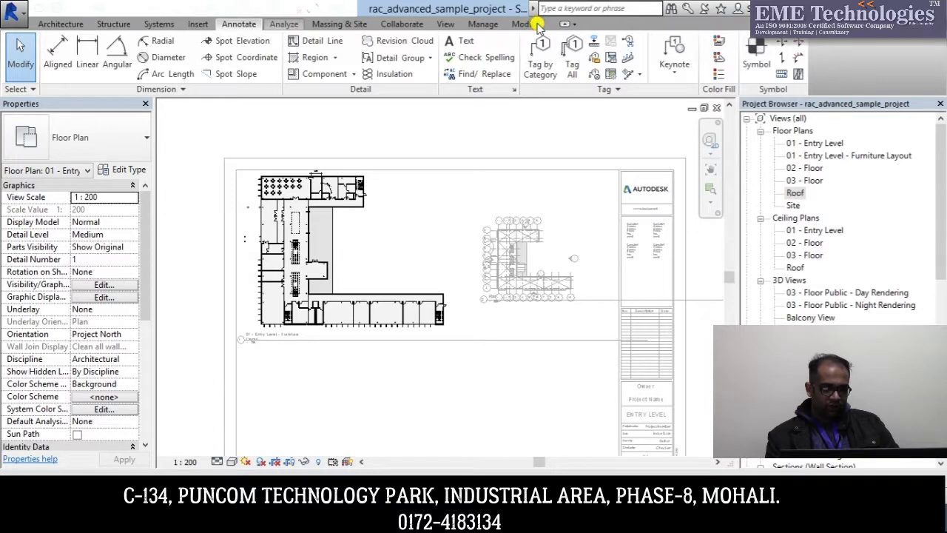
pyautogui.click(351, 323)
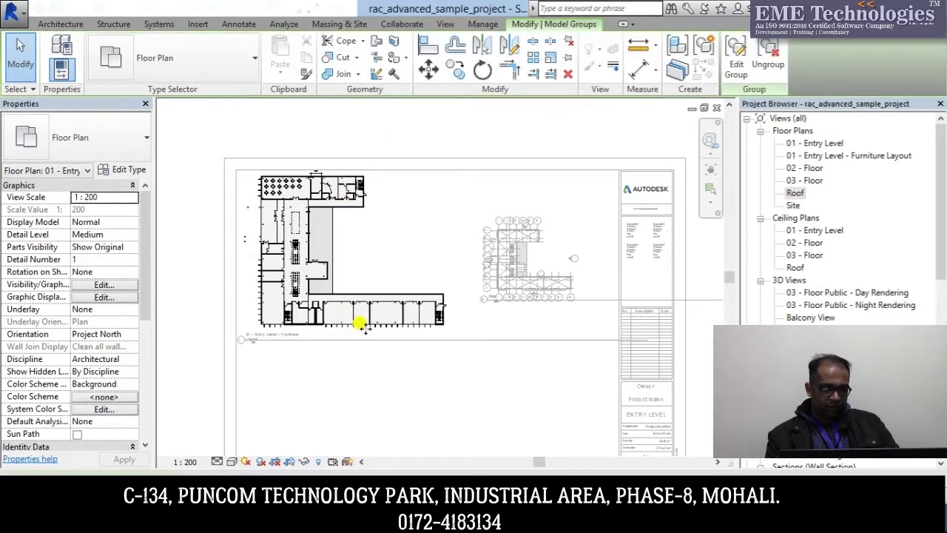
pyautogui.click(405, 347)
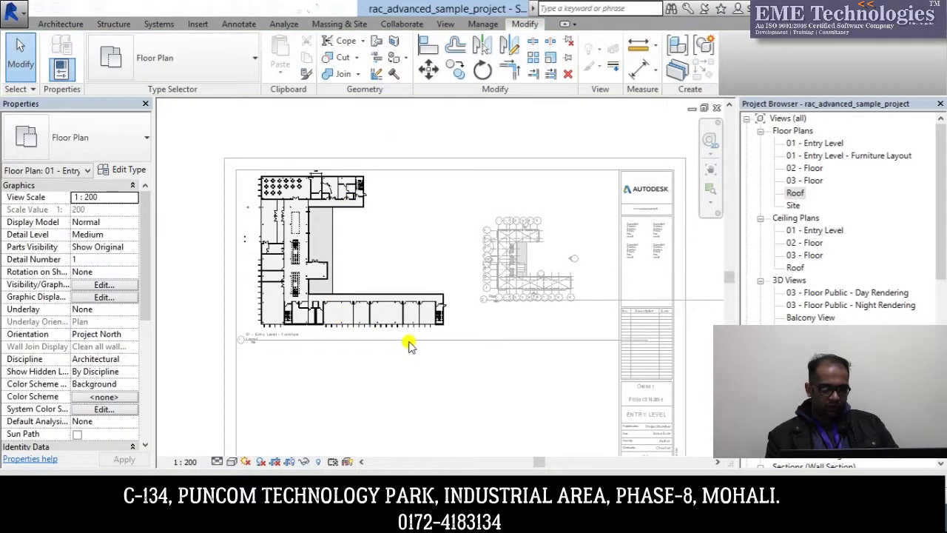
pyautogui.rightClick(408, 344)
pyautogui.rightClick(346, 256)
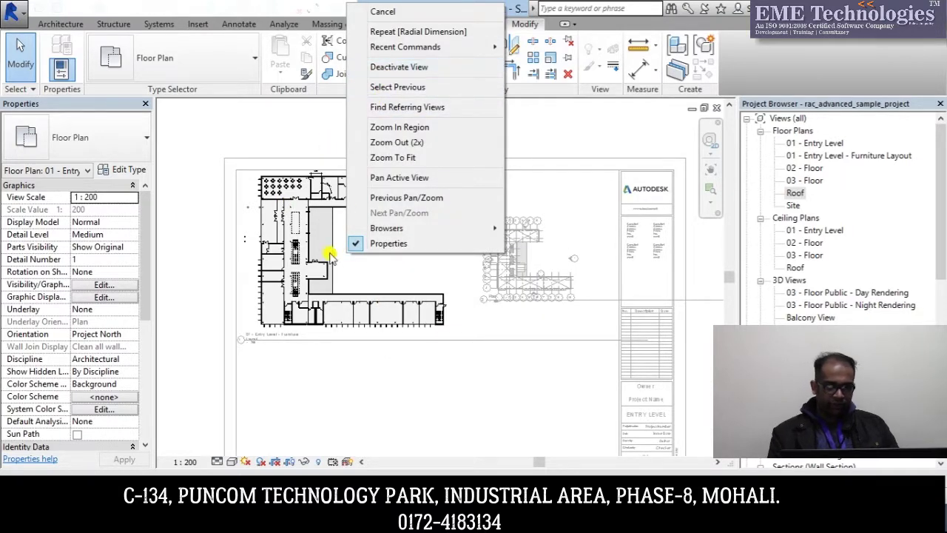
pyautogui.click(394, 67)
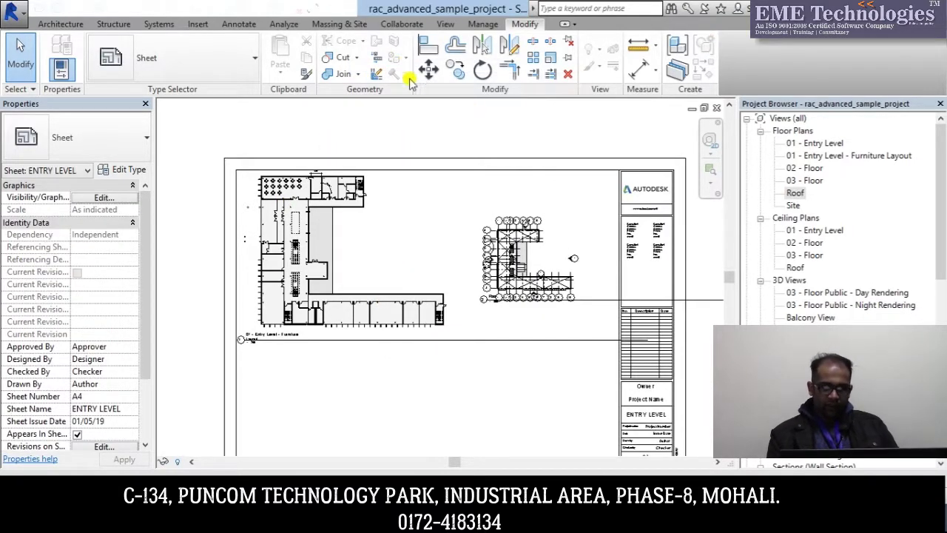
# - Select the sheet's A1 metric title block for family editing
pyautogui.moveTo(524, 303); pyautogui.dragTo(475, 264, button='middle')
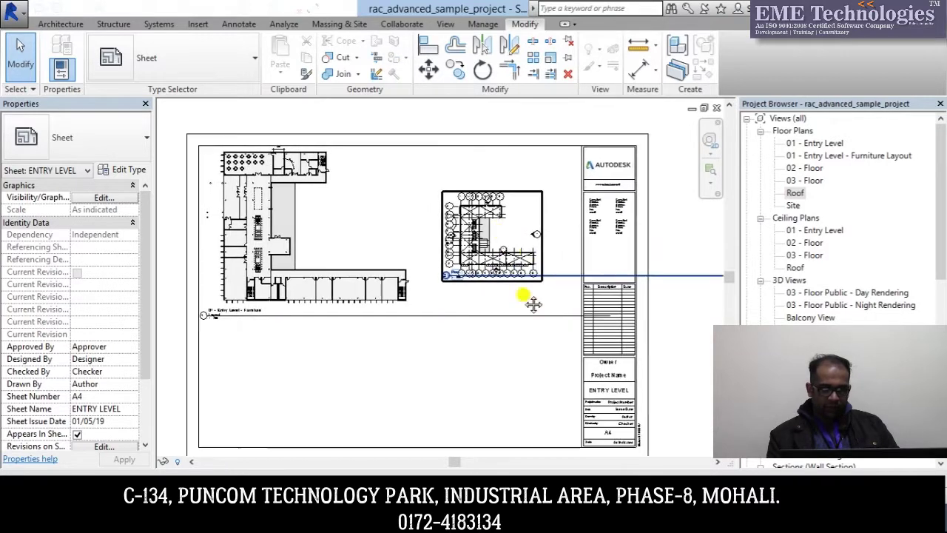
pyautogui.rightClick(506, 346)
pyautogui.click(454, 383)
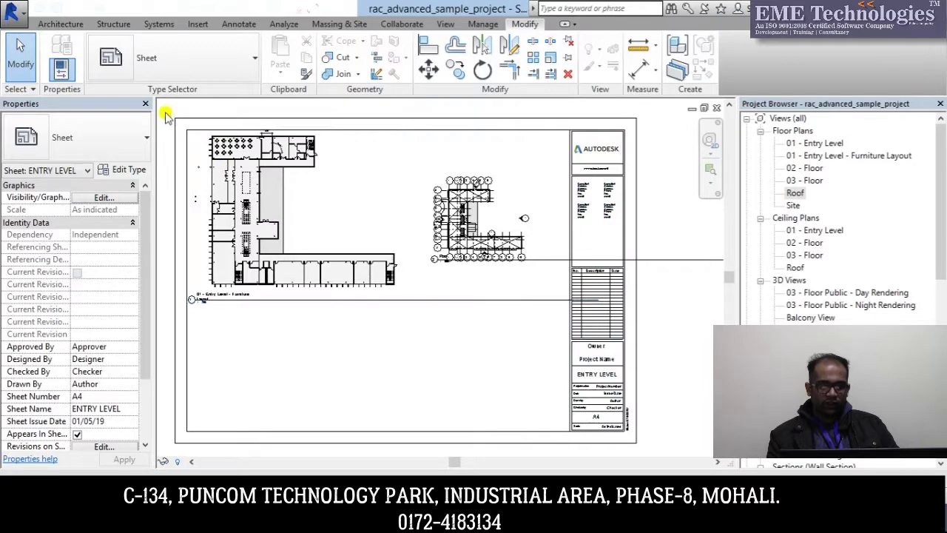
pyautogui.click(624, 406)
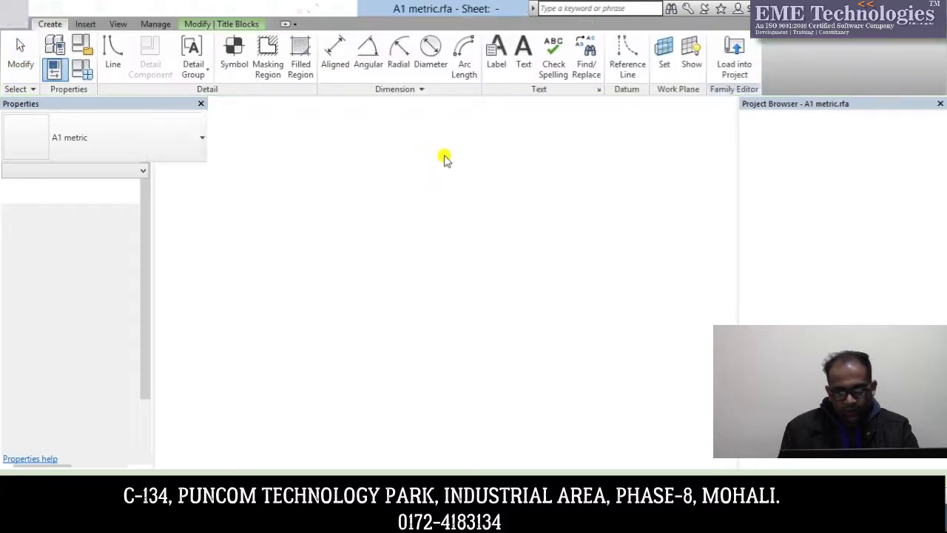
# - Zoom into the title block's detail fields and select the Arch-2001 sheet-number label
pyautogui.scroll(3, 666, 249)
pyautogui.scroll(1, 668, 340)
pyautogui.moveTo(656, 364); pyautogui.dragTo(545, 212, button='middle')
pyautogui.scroll(2, 482, 264)
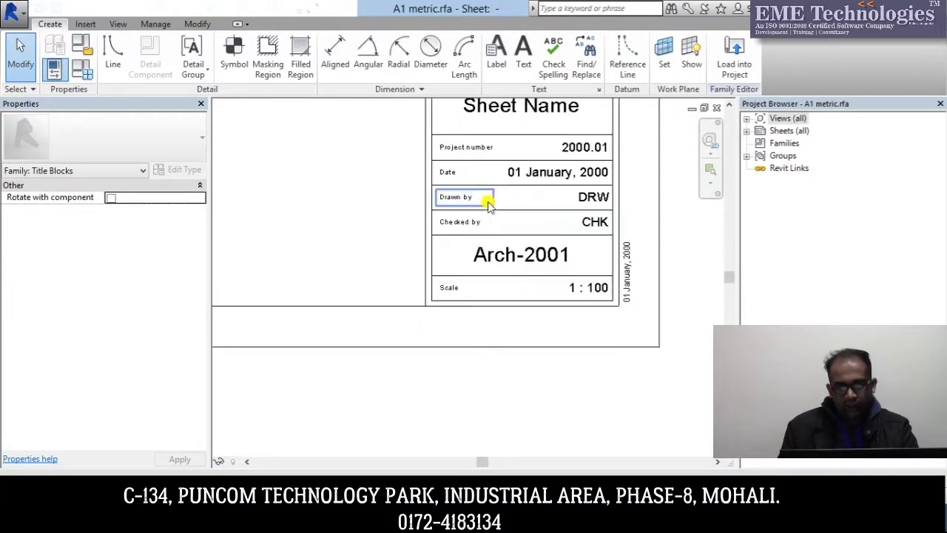
pyautogui.scroll(2, 485, 213)
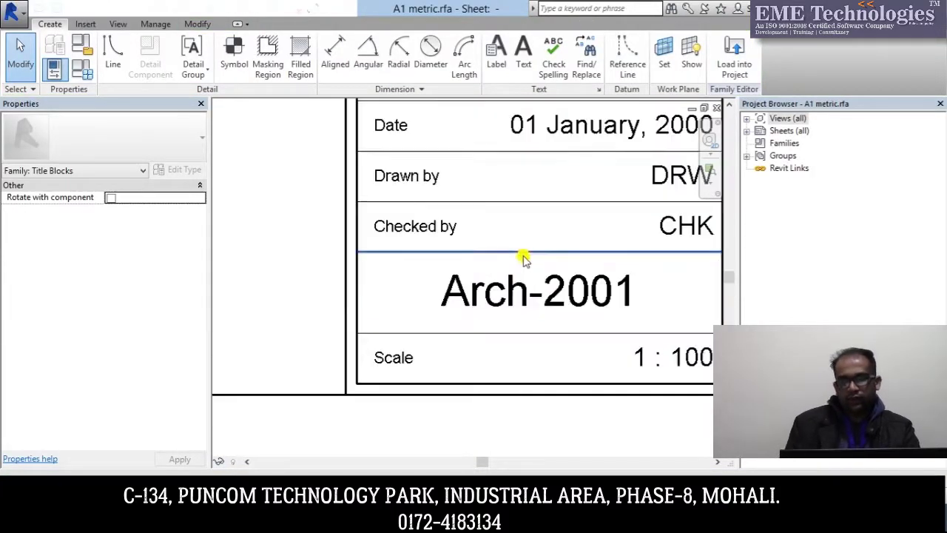
pyautogui.click(571, 297)
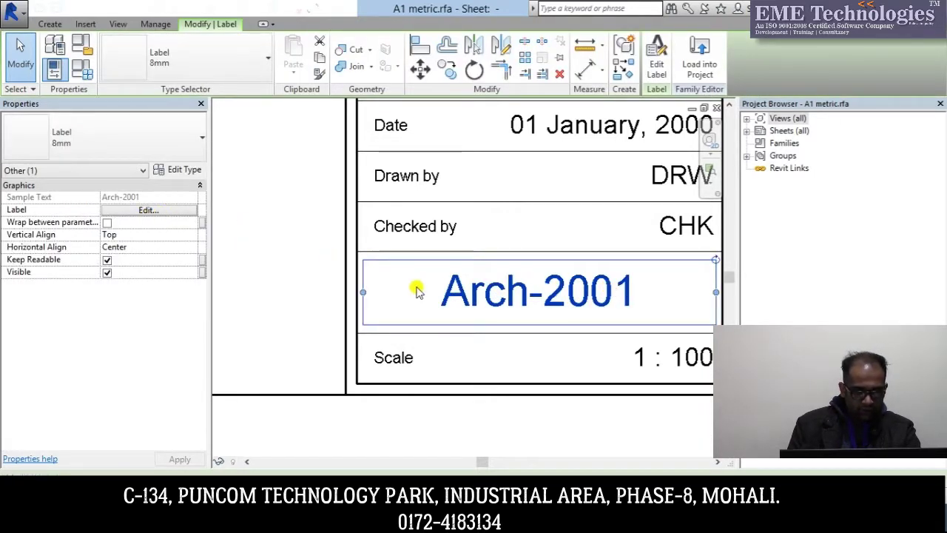
# - Change the Sheet Number label's sample value from Arch-2001 to one beginning 'ENTRY LEVEL & ROO'
pyautogui.click(147, 210)
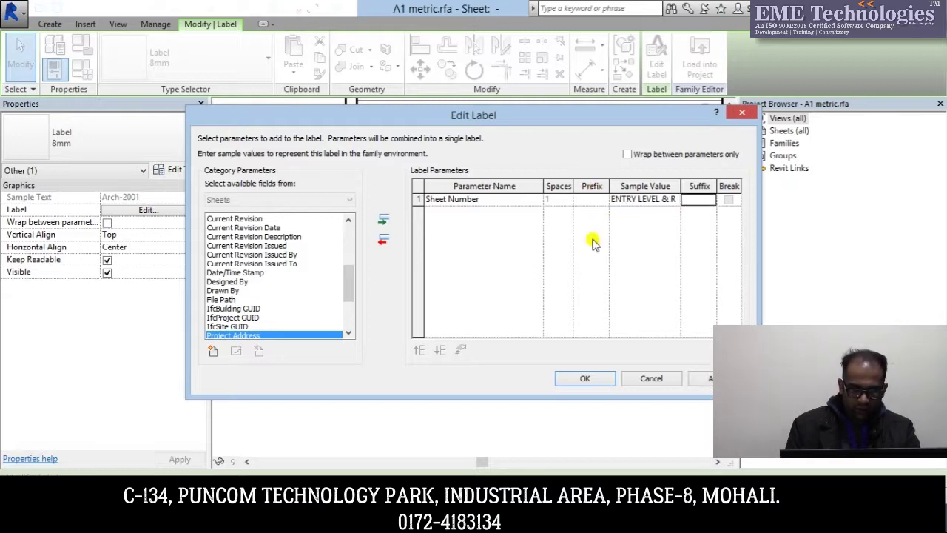
pyautogui.click(592, 379)
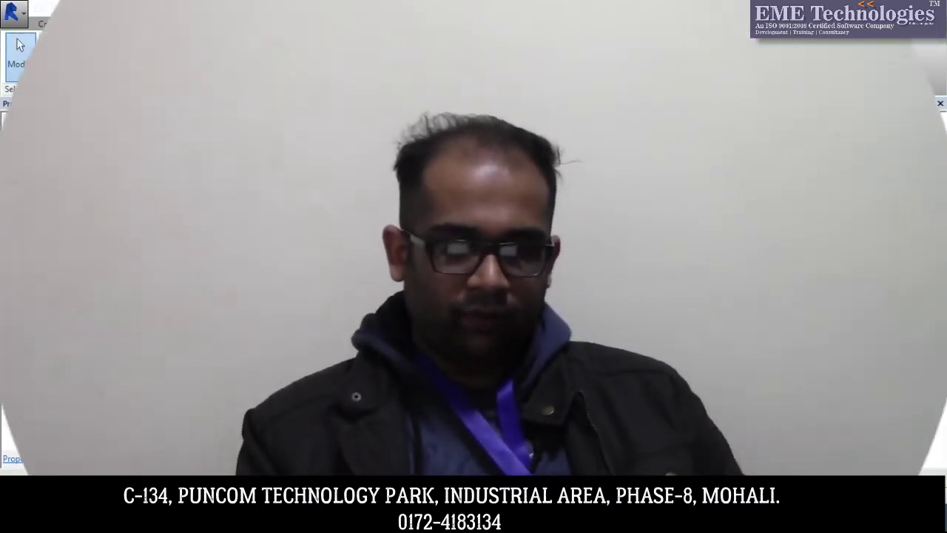